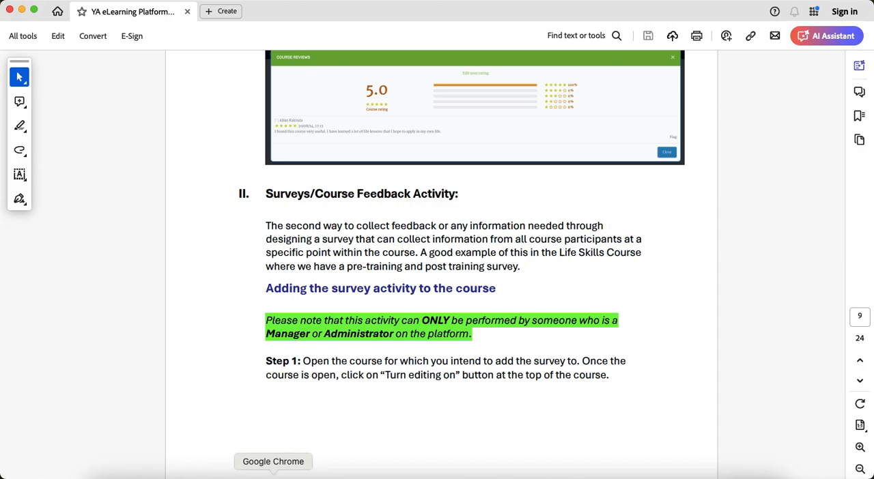
- Switch to Google Chrome and go from the Edwiser Reports page to the eLearning site's dashboard
left_click(273, 476)
scroll(216, 136, "up", 5)
scroll(216, 136, "up", 20)
scroll(216, 138, "up", 10)
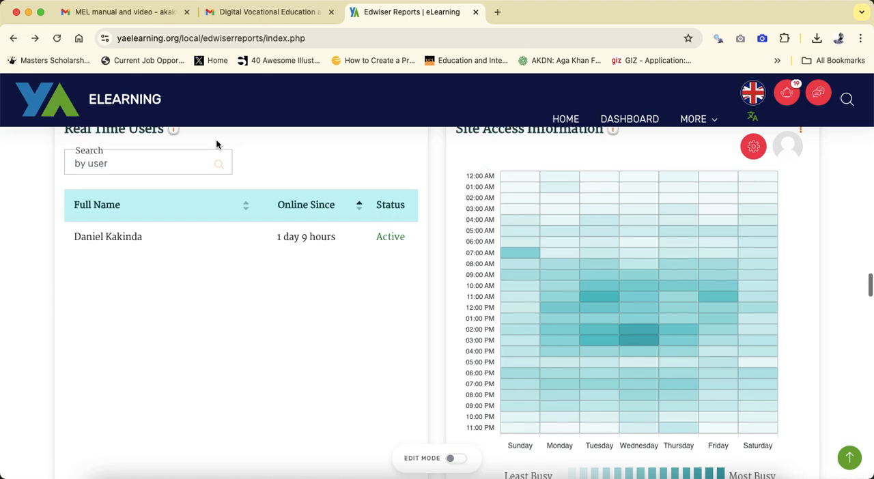
scroll(216, 144, "up", 10)
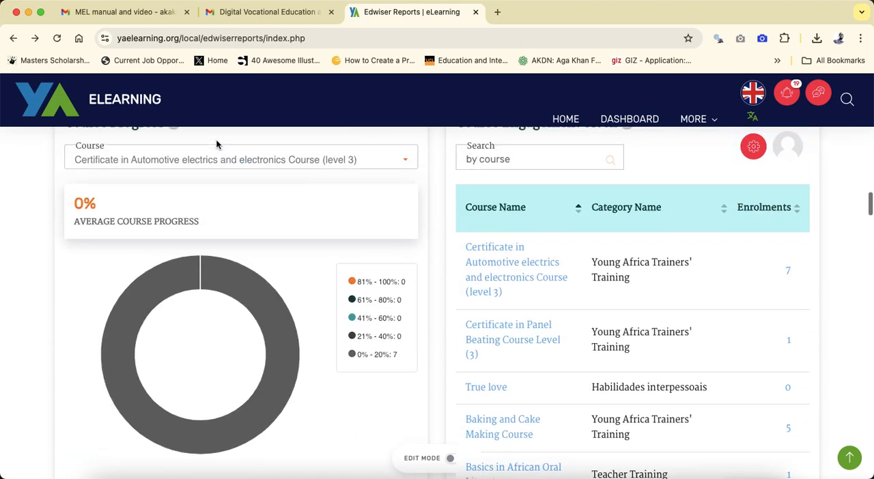
left_click(610, 121)
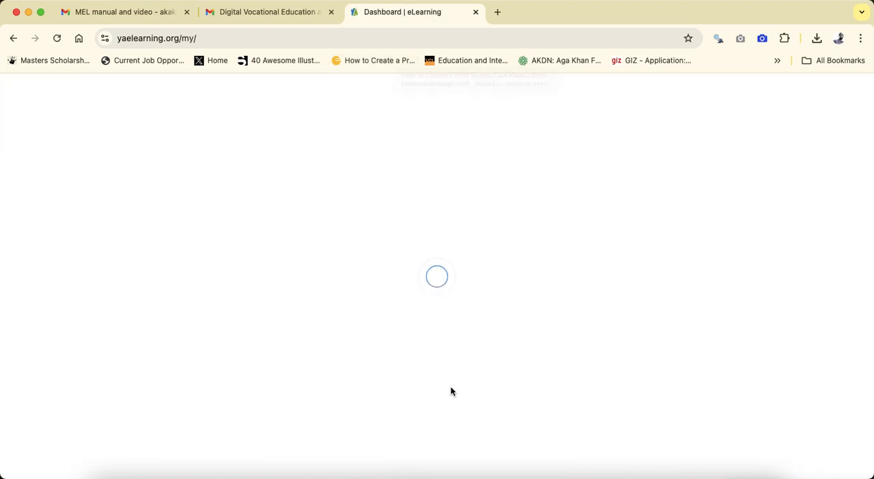
- Open the My courses page from the dashboard
scroll(451, 391, "down", 4)
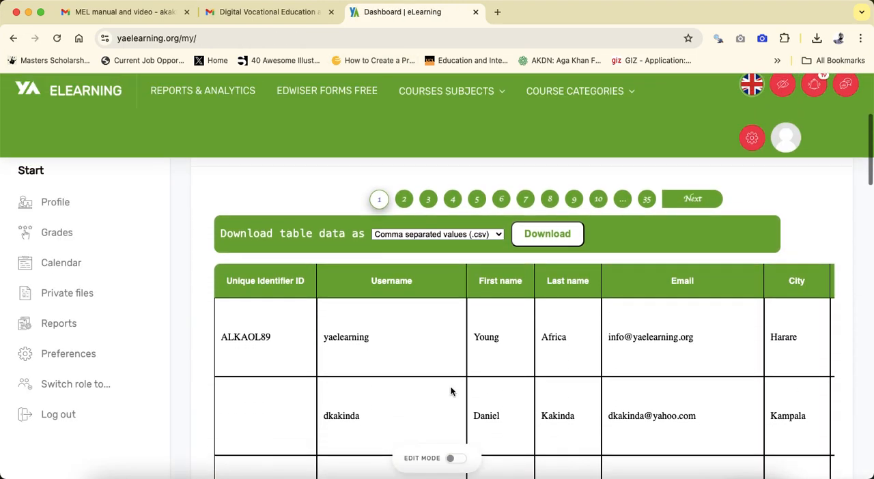
scroll(450, 389, "up", 3)
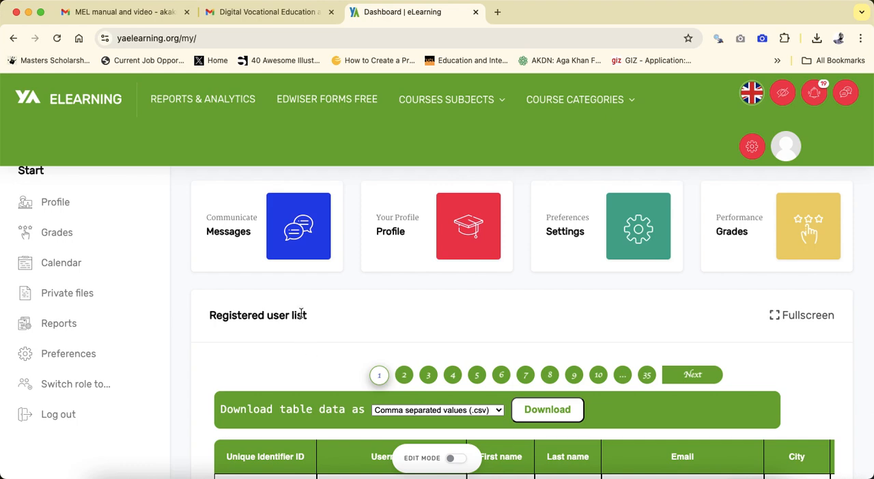
scroll(301, 313, "up", 2)
scroll(407, 374, "down", 5)
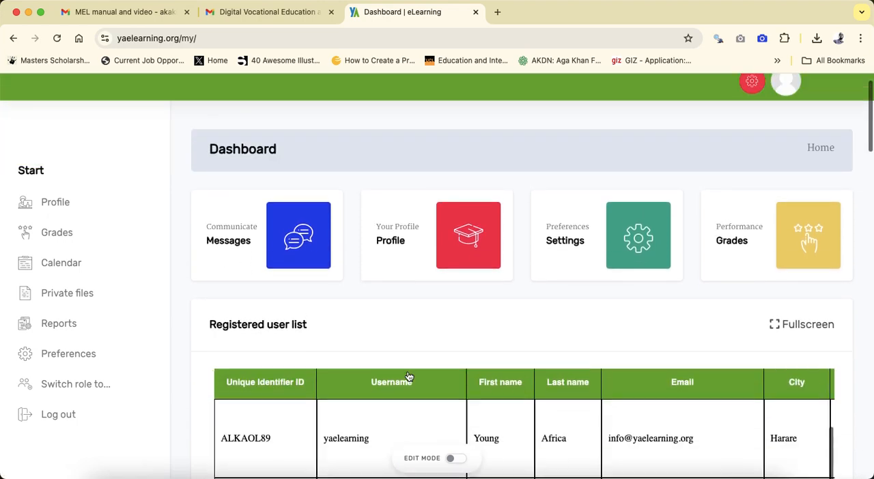
scroll(406, 375, "down", 6)
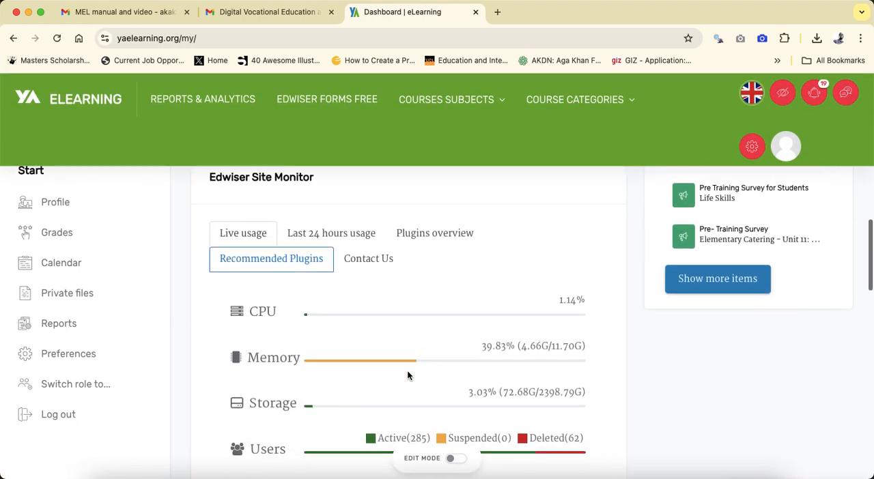
scroll(407, 375, "up", 3)
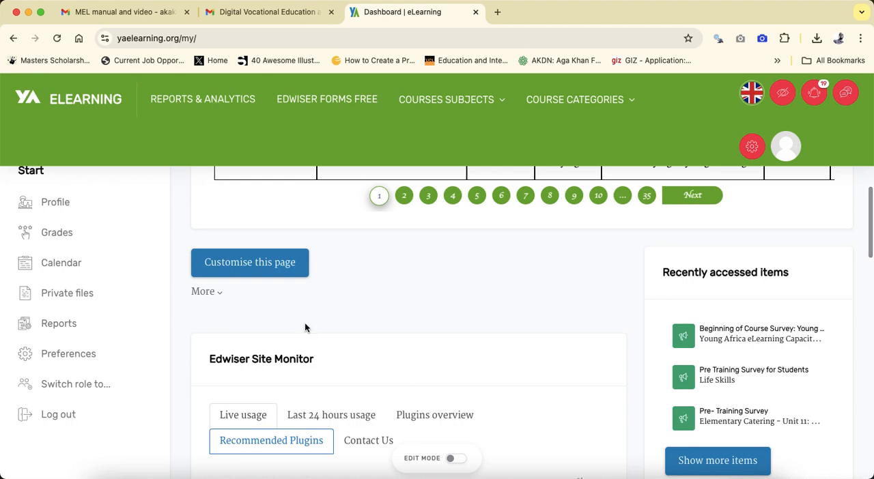
left_click(222, 295)
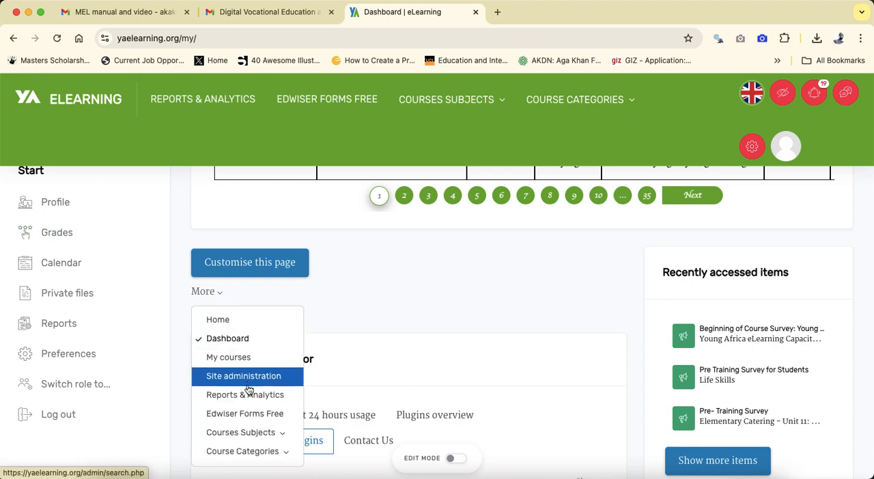
left_click(245, 364)
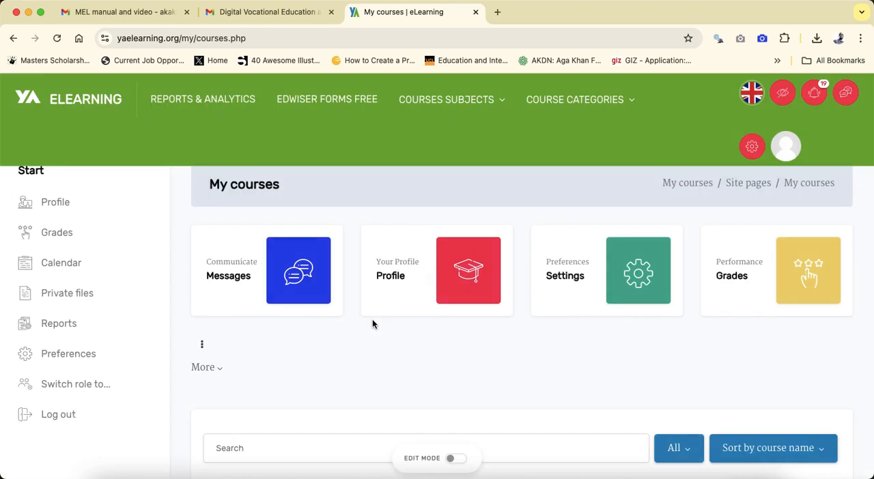
- Open the course Becoming a Chef - Level 3 and turn editing on
scroll(372, 323, "down", 10)
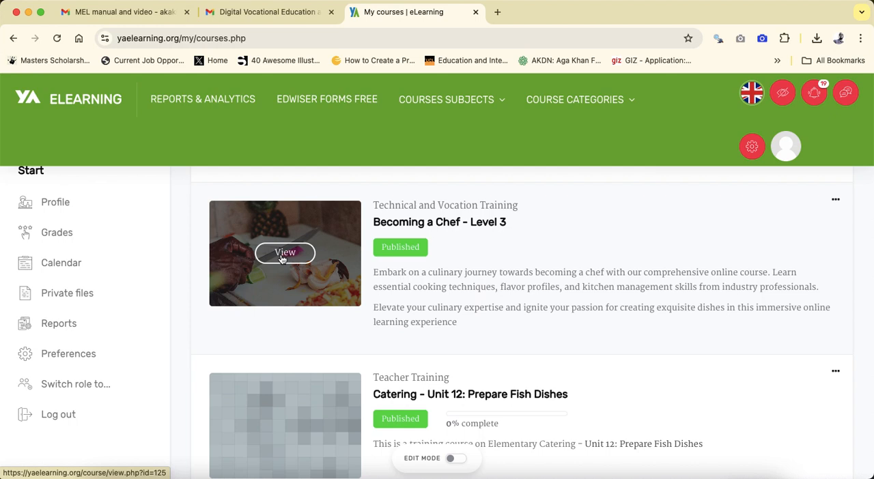
left_click(282, 259)
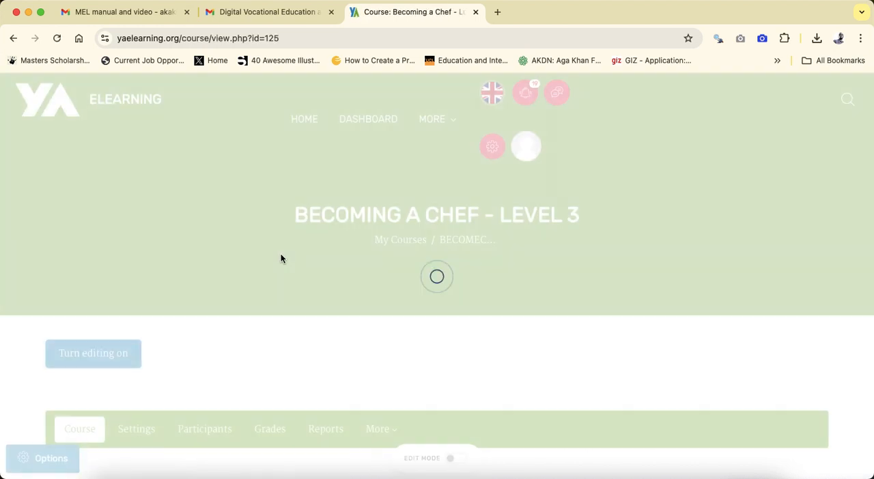
scroll(280, 256, "down", 5)
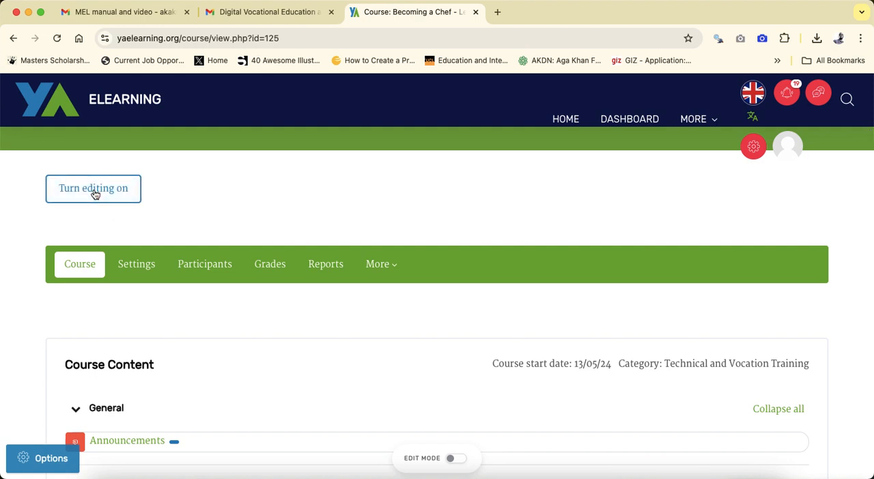
left_click(95, 194)
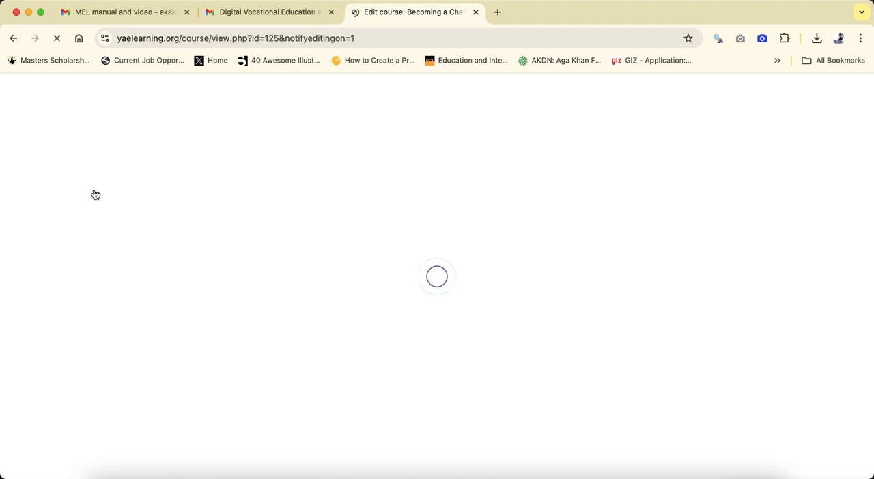
- Start adding a Feedback activity to the General section of the course
scroll(273, 337, "down", 6)
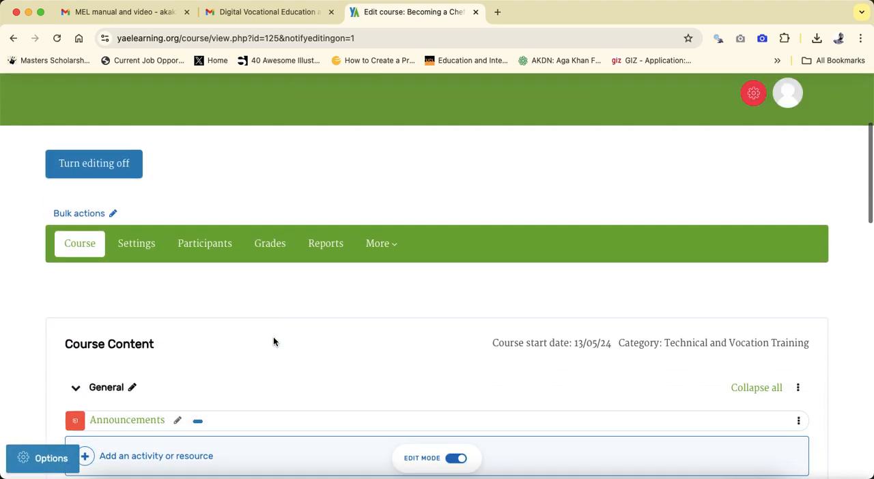
scroll(273, 337, "up", 1)
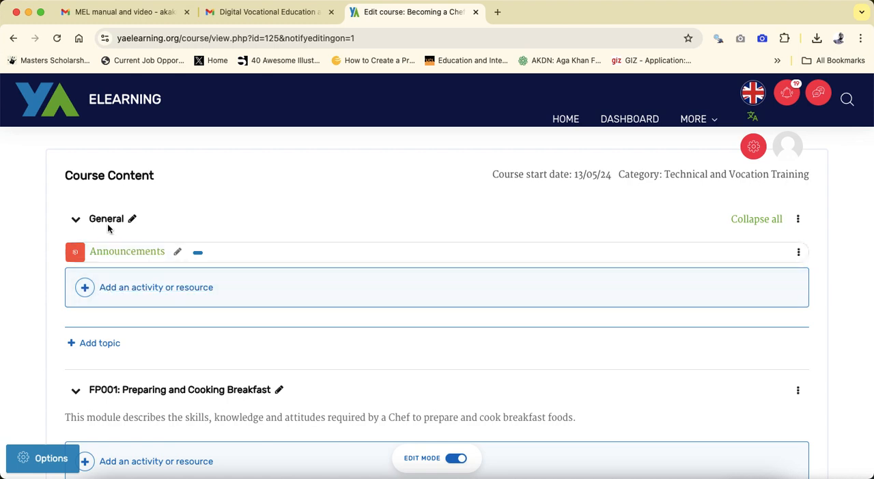
left_click(127, 290)
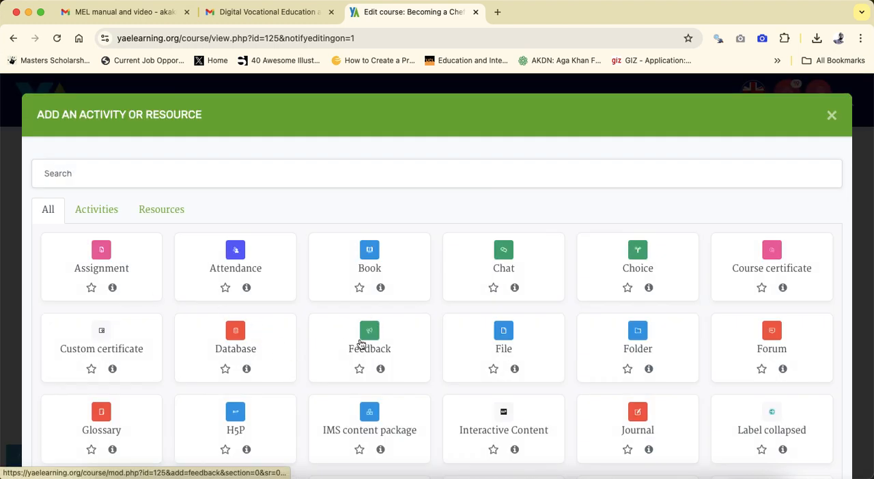
left_click(372, 339)
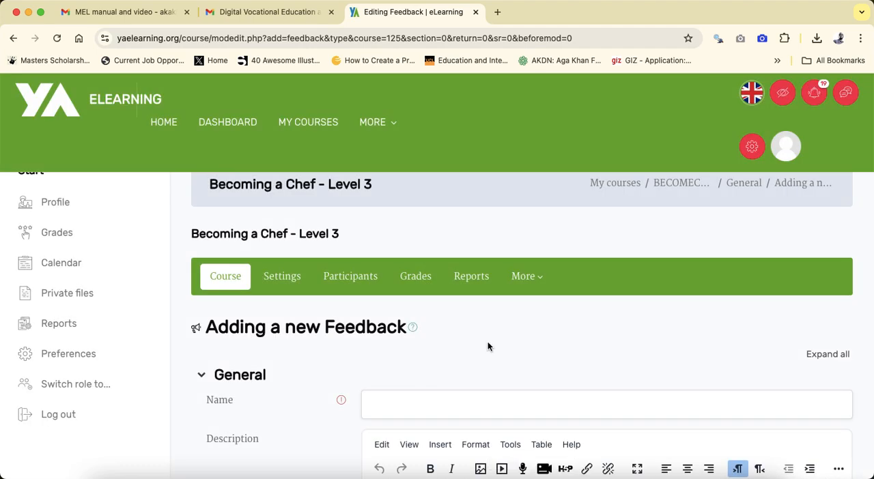
- Switch to Adobe Acrobat Reader and review the pre and post training survey questions in Parts 2 and 3 of the manual
scroll(487, 341, "down", 2)
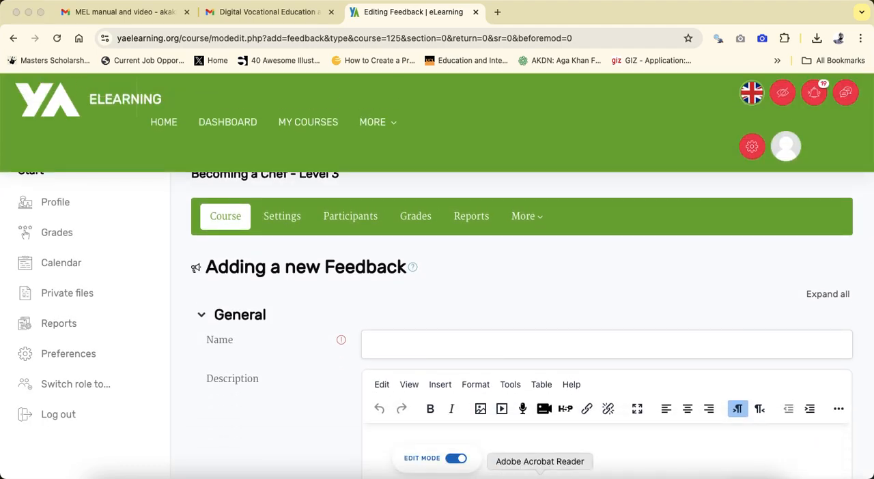
left_click(539, 477)
scroll(392, 220, "up", 15)
scroll(392, 220, "up", 20)
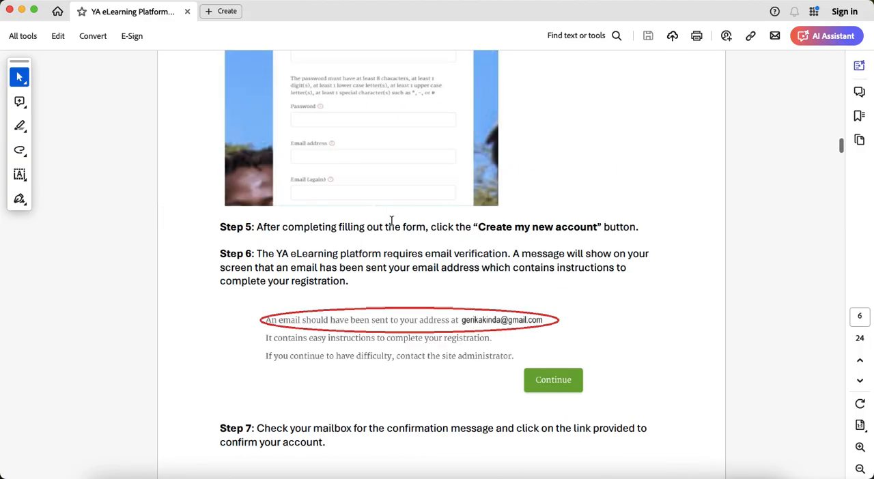
scroll(391, 219, "up", 5)
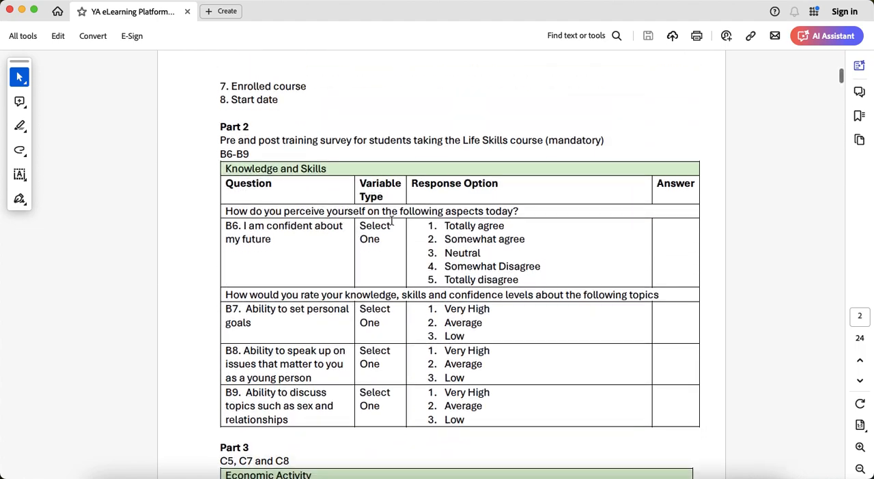
scroll(391, 220, "down", 3)
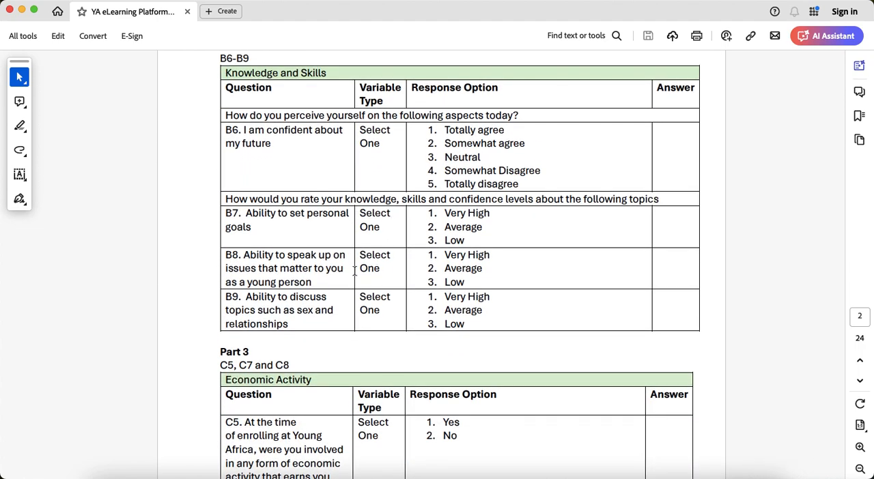
scroll(340, 274, "up", 1)
scroll(340, 274, "down", 7)
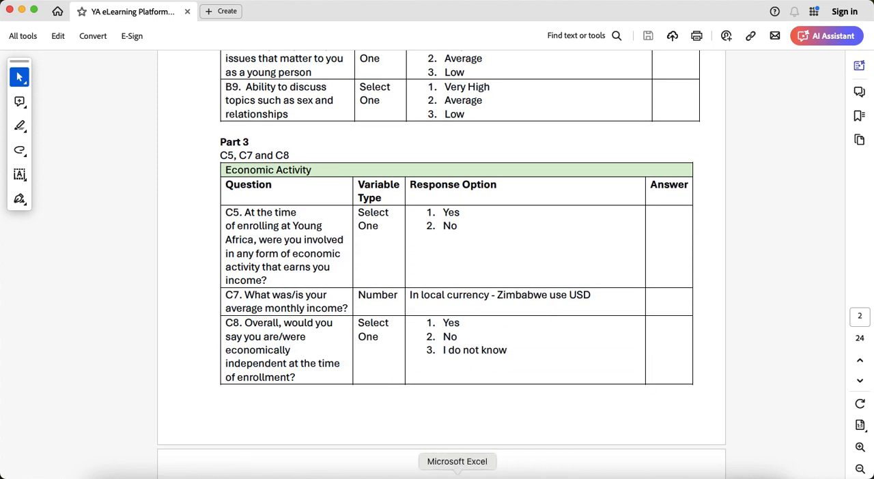
- Return to Google Chrome and name the new feedback activity "Pre training Feedback Survey"
left_click(273, 476)
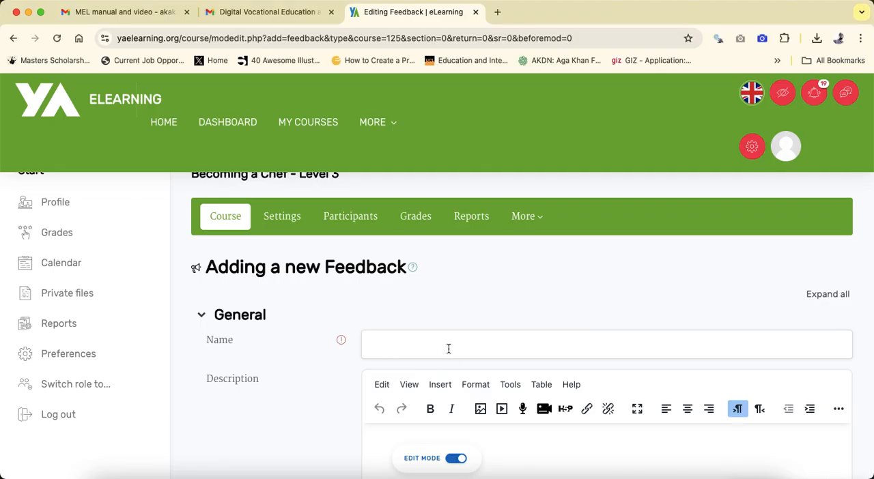
type("p")
type("re T")
type("tr")
type("ain")
key("BackSpace")
type("edback Survey")
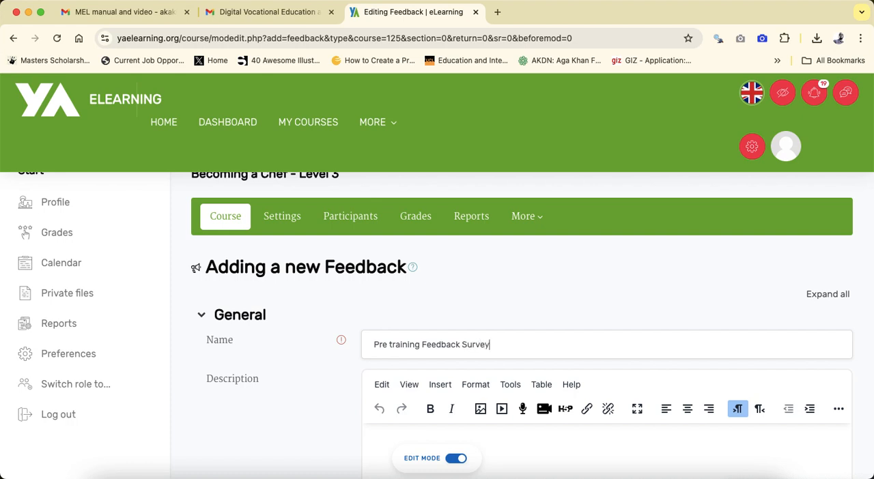
- Enter the activity description "This survey is to be completed all the students taking this course"
scroll(418, 378, "down", 3)
left_click(418, 377)
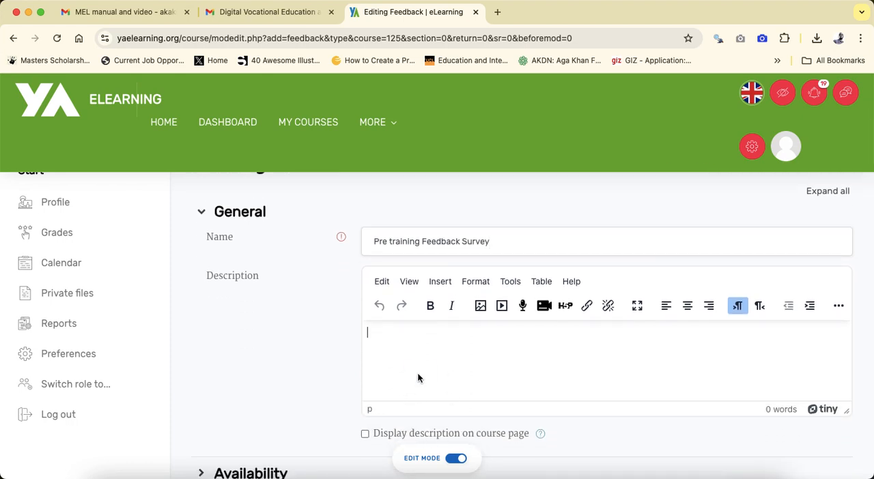
type("This survey is to be ")
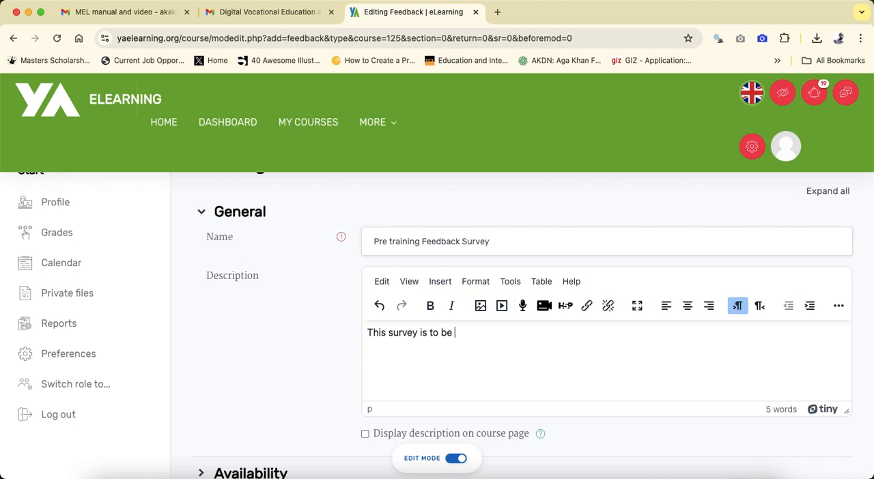
type("completed all the")
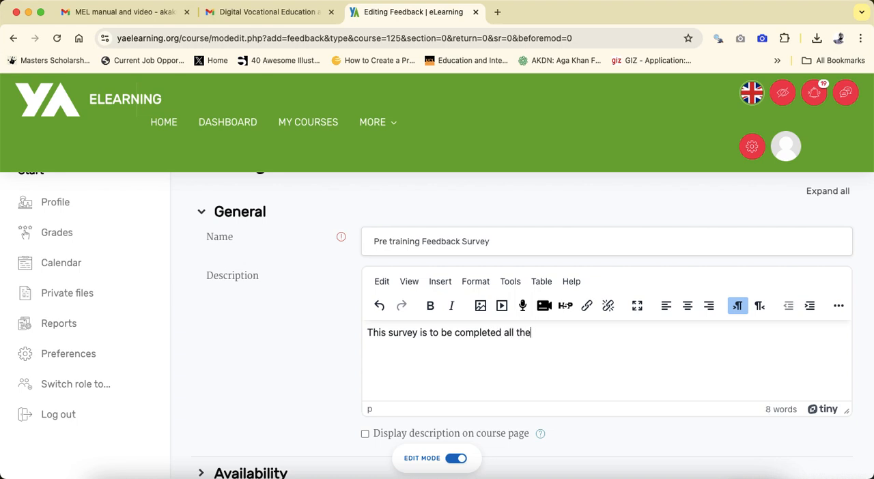
type(" students taking")
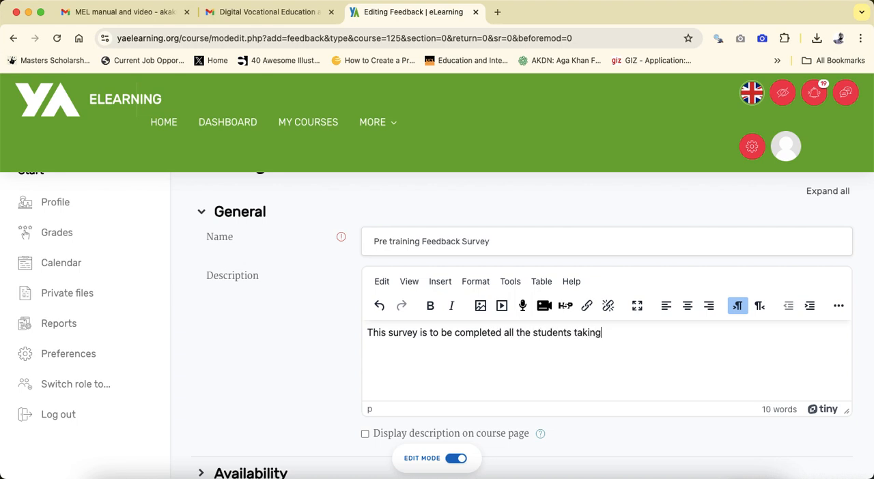
type(" this cousse")
- Review the Availability settings for allowing answers from and to a date, and collapse the section
scroll(417, 376, "down", 5)
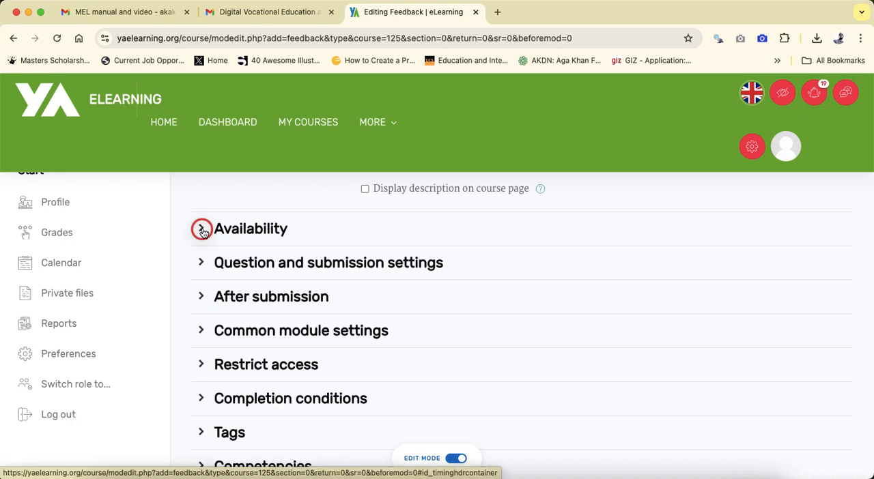
left_click(201, 230)
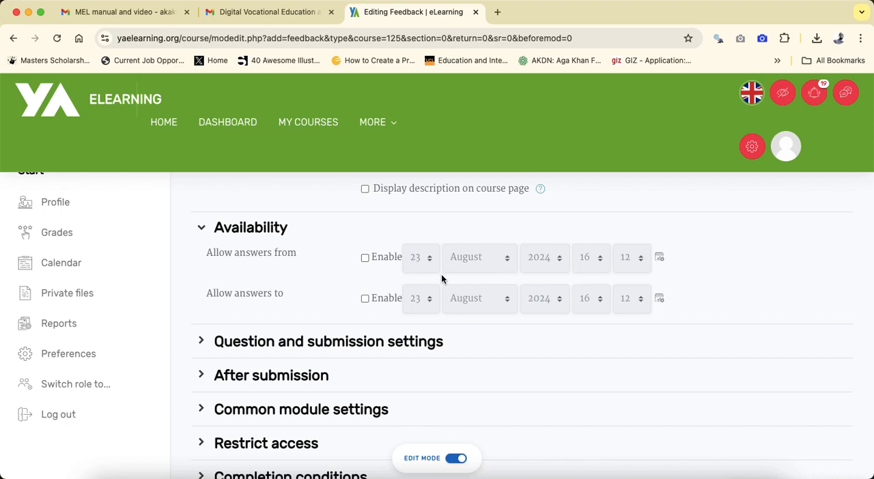
left_click(206, 231)
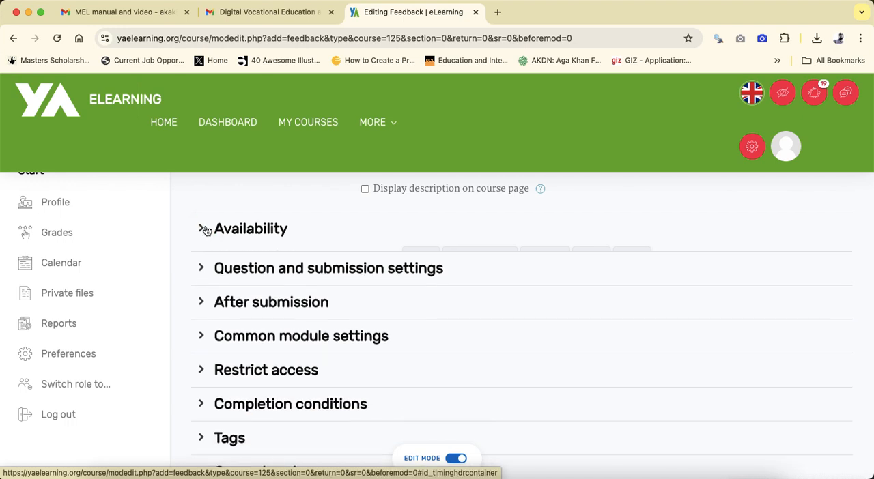
- Expand the Question and submission settings and review the Record user names options, keeping Anonymous
left_click(200, 265)
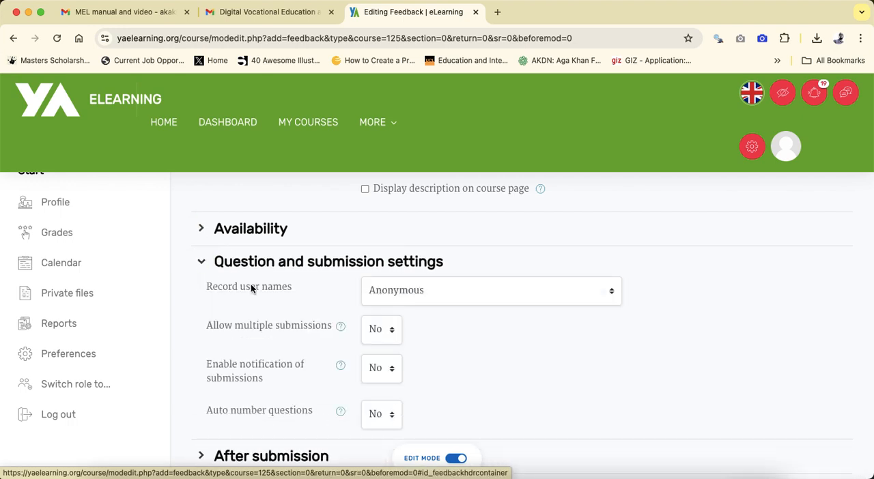
left_click(539, 298)
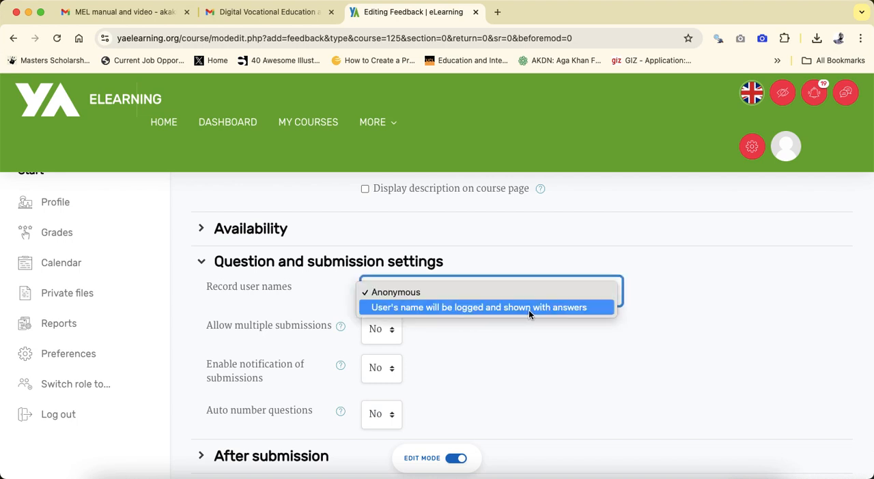
left_click(586, 376)
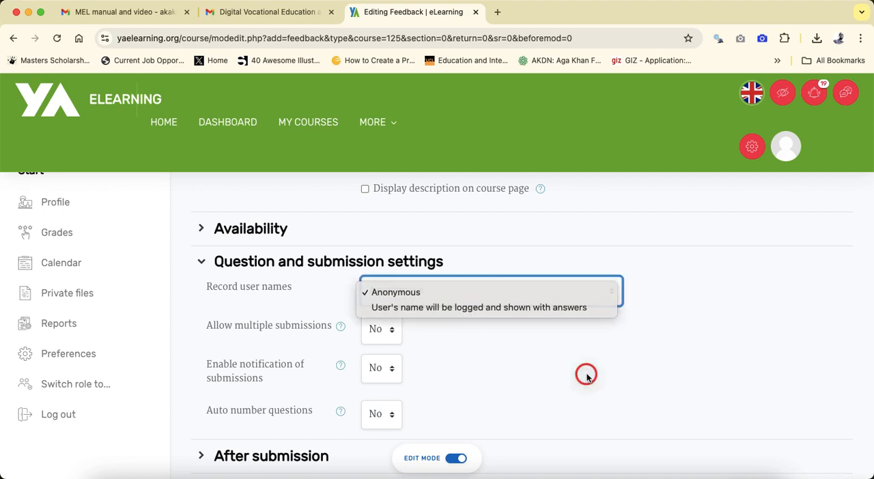
- Review the options for multiple submissions, notification of submissions and auto numbering of questions, keeping each at No
left_click(385, 336)
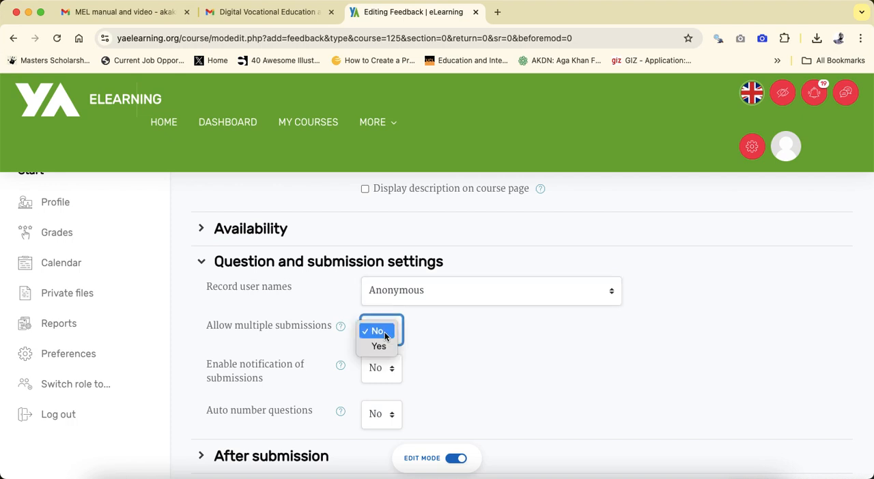
left_click(474, 356)
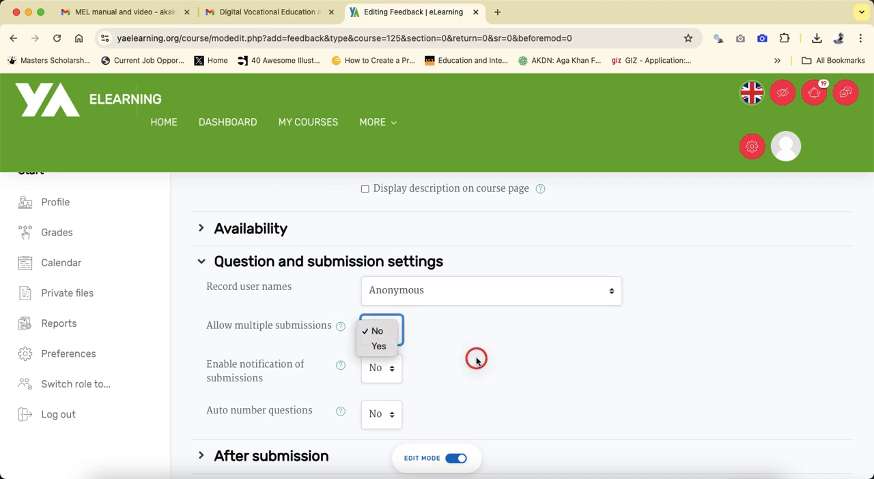
left_click(380, 373)
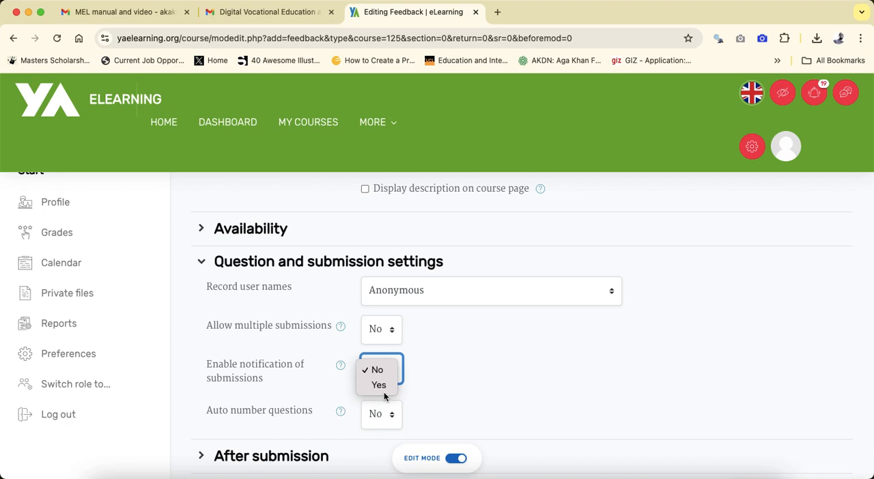
left_click(423, 389)
left_click(386, 413)
left_click(458, 407)
- Expand the After submission settings and enter the completion message "Thank you for completing the pre-training survey."
scroll(458, 407, "down", 5)
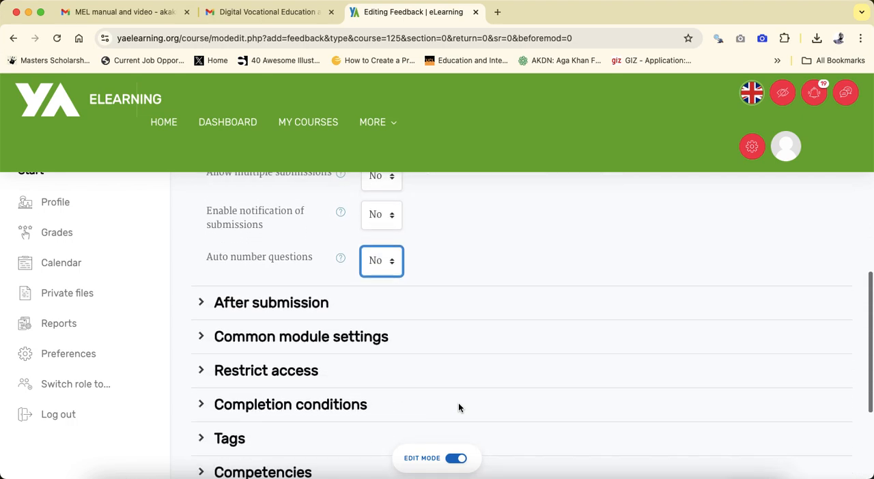
left_click(200, 238)
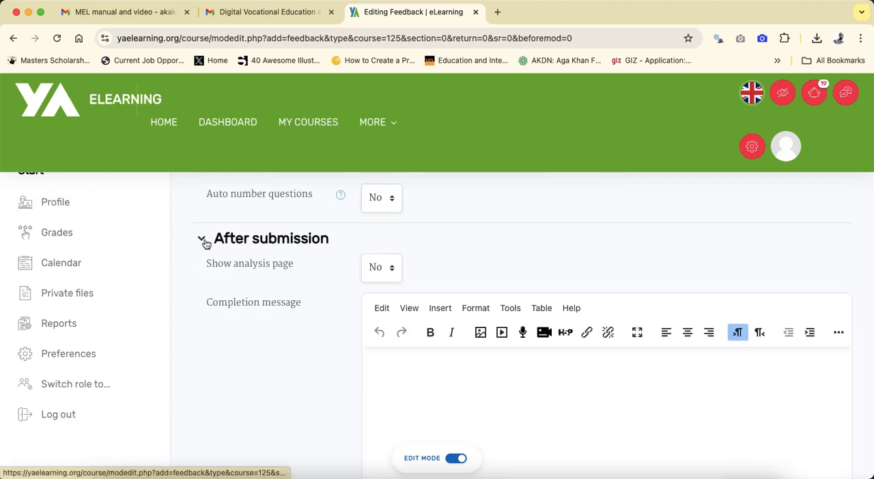
scroll(315, 402, "down", 2)
left_click(459, 355)
type("Than")
type("k you cof")
type("or completin")
type("g the pre")
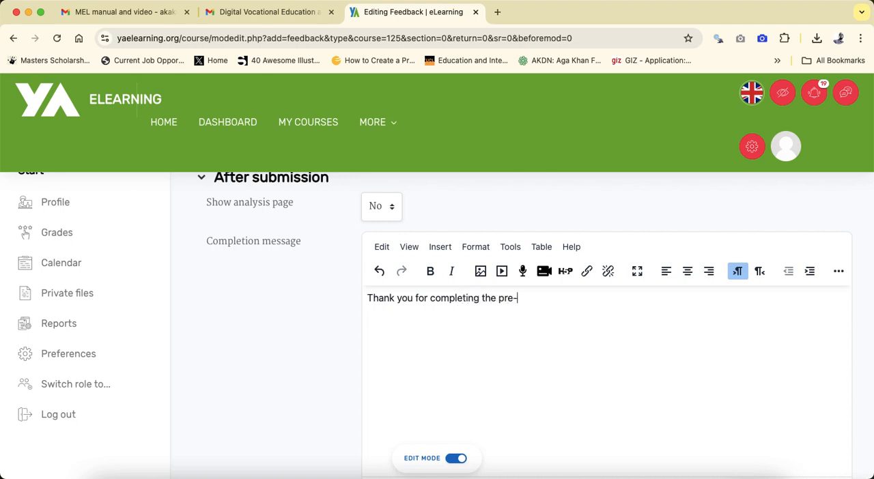
type("-training survey.")
- Review the After submission settings and the Show analysis page options, keeping No
scroll(499, 348, "down", 5)
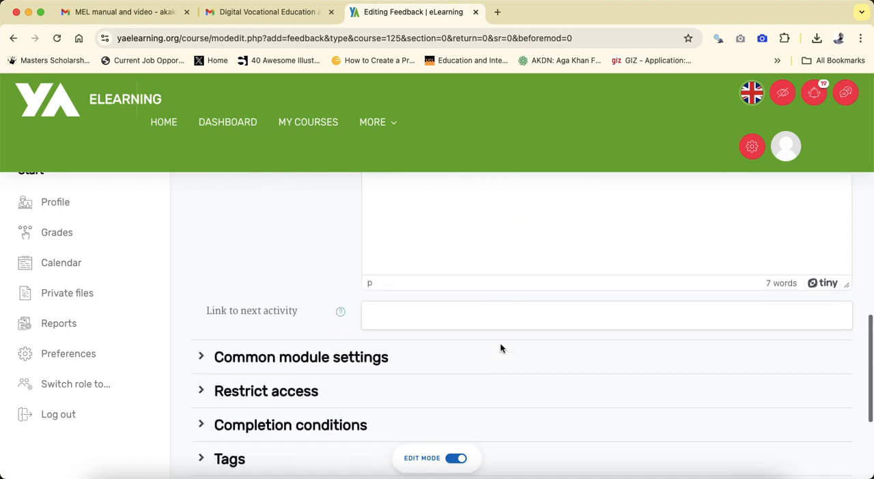
scroll(499, 348, "up", 6)
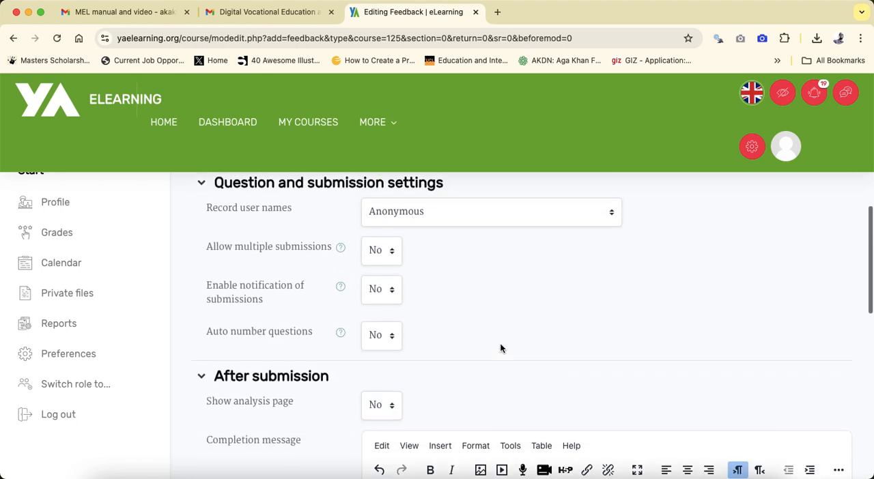
scroll(370, 371, "down", 1)
left_click(389, 362)
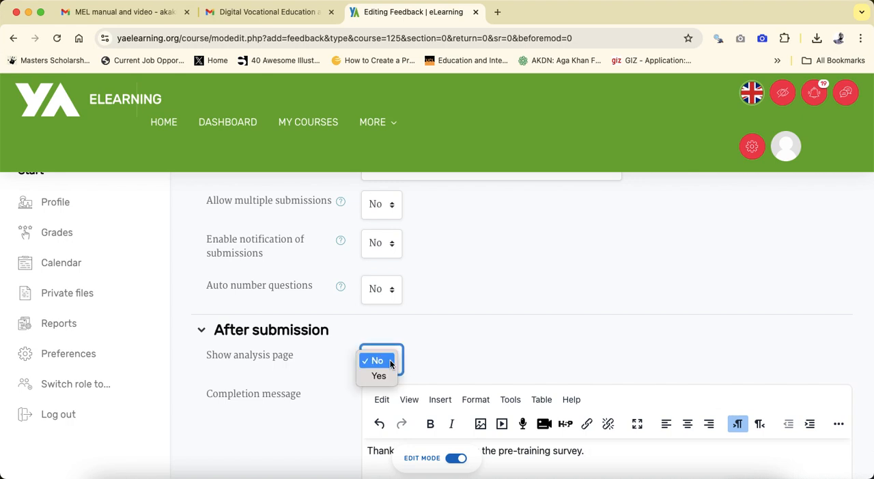
left_click(446, 310)
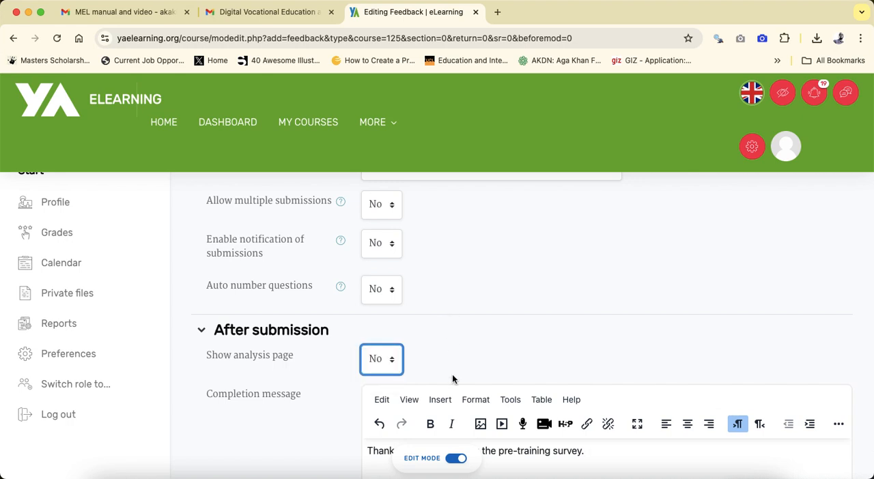
- Review the Common module settings and Completion conditions sections, leaving both collapsed
scroll(454, 373, "down", 2)
scroll(454, 372, "down", 10)
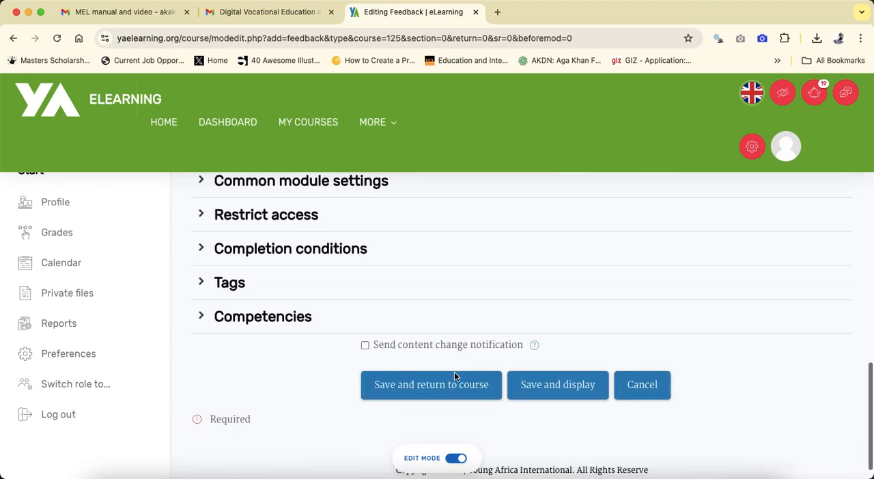
scroll(454, 372, "up", 2)
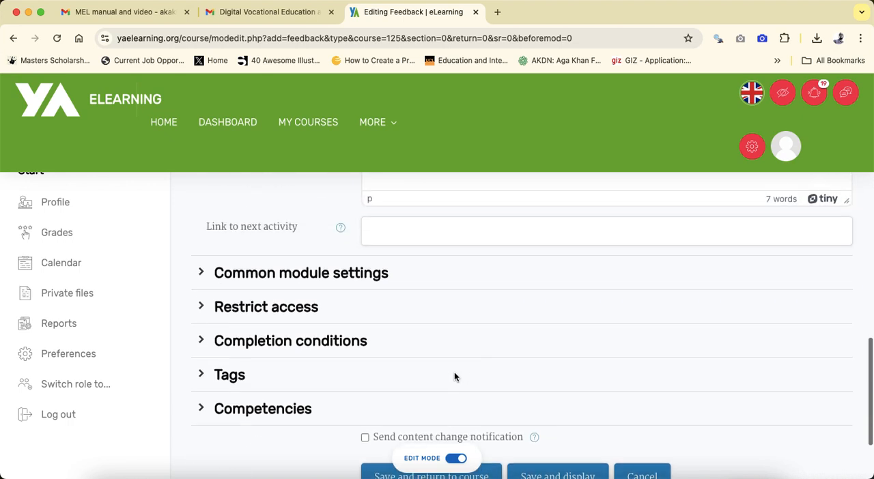
left_click(201, 274)
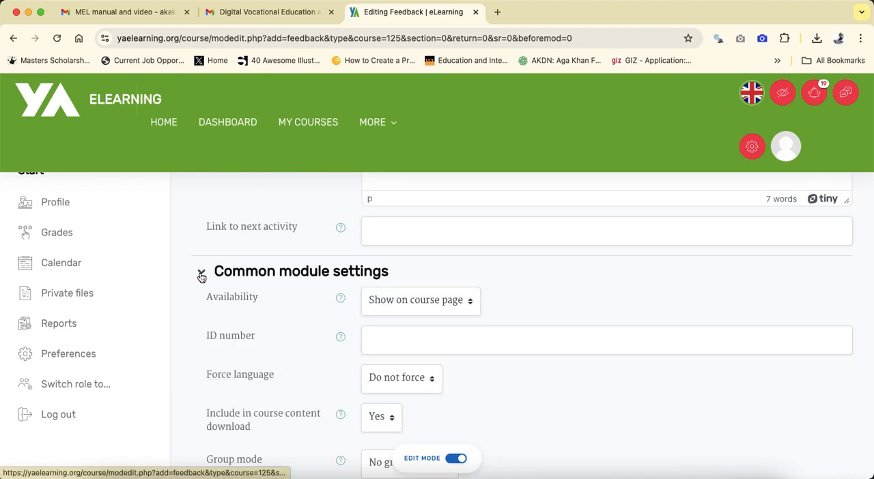
left_click(201, 274)
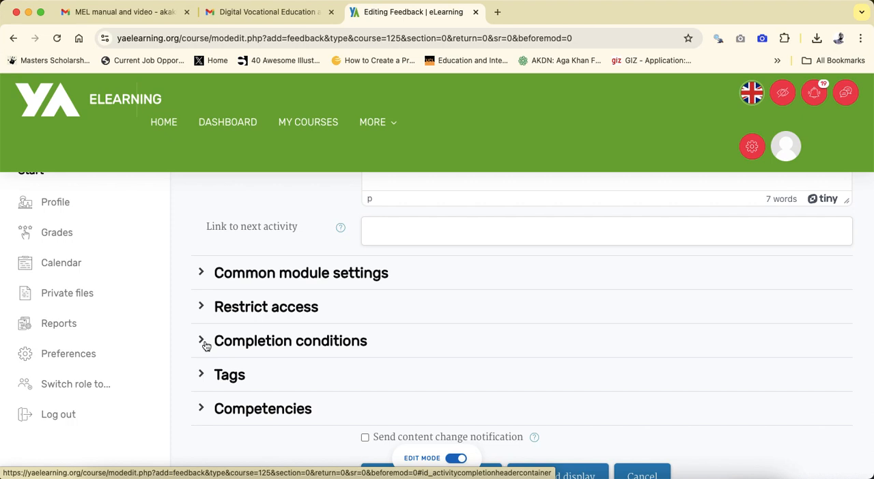
left_click(205, 346)
left_click(206, 345)
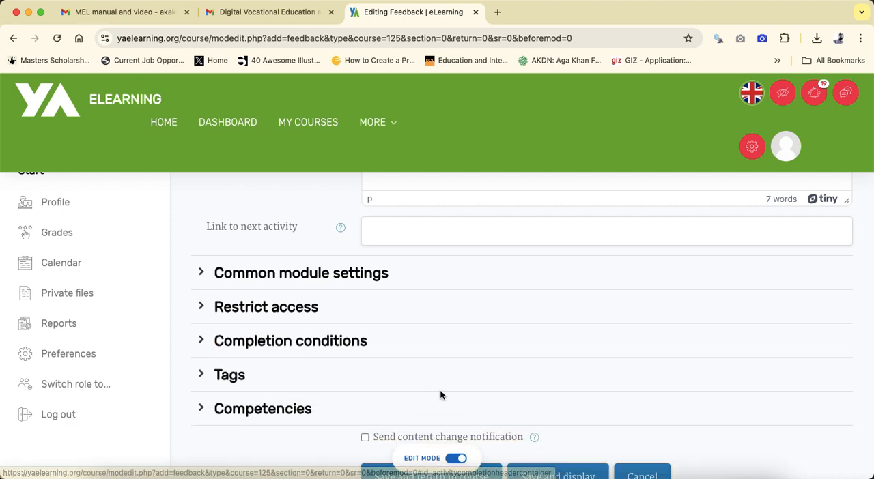
- Save and display the feedback activity, and open its questions for editing
scroll(439, 395, "down", 3)
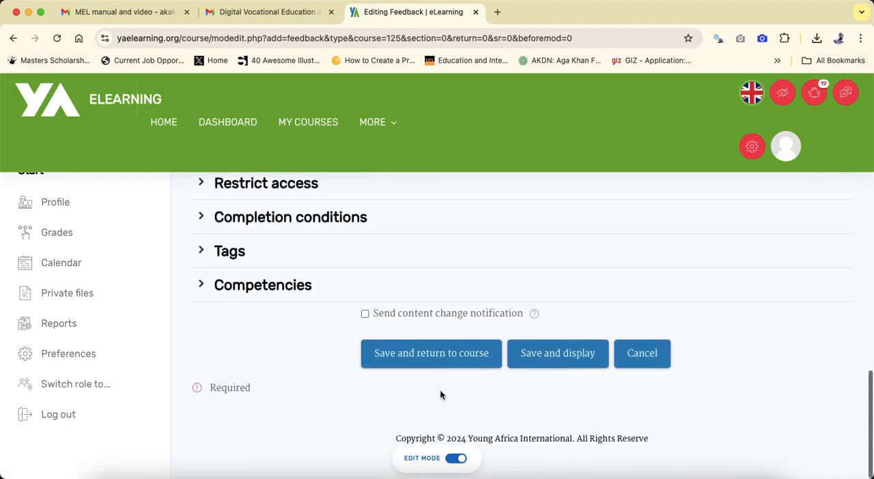
left_click(549, 362)
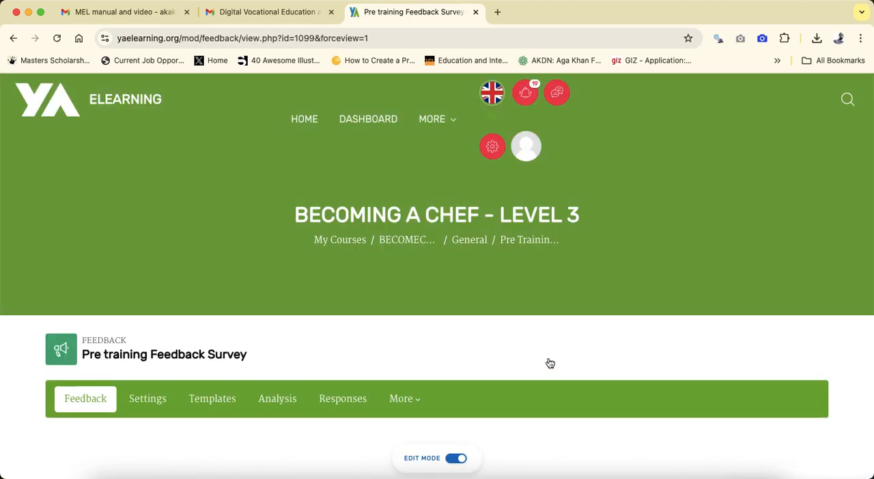
scroll(549, 362, "down", 3)
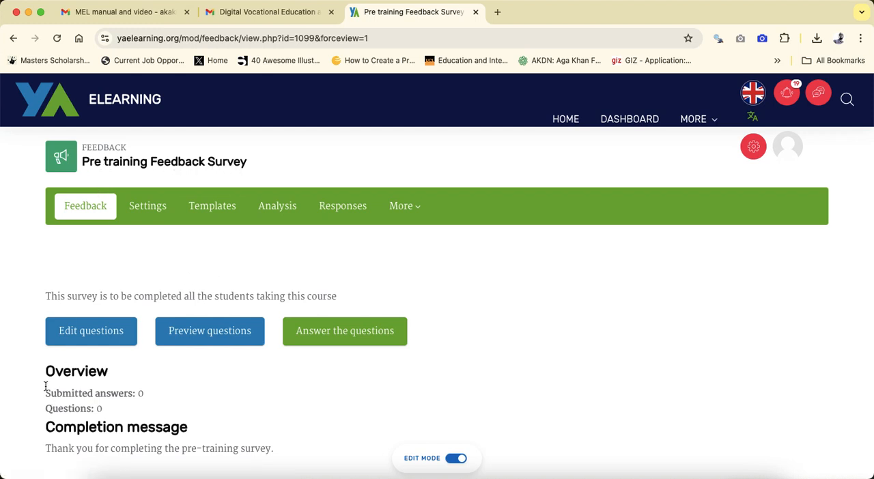
left_click(89, 334)
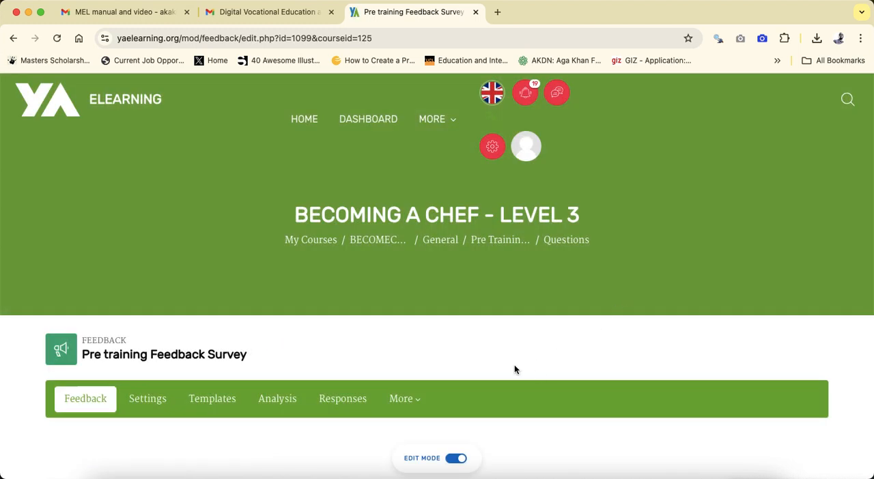
- Review the ways of adding questions and start a new Multiple choice question for the survey
scroll(514, 370, "down", 3)
scroll(514, 369, "down", 3)
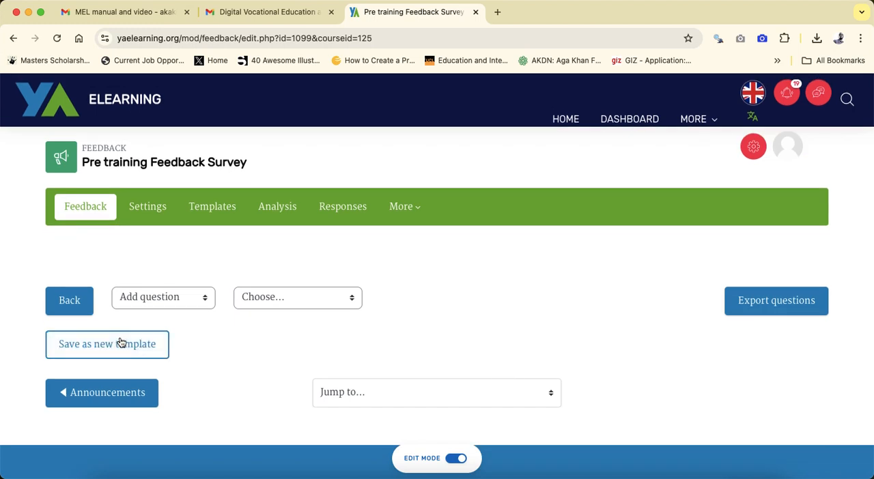
left_click(180, 300)
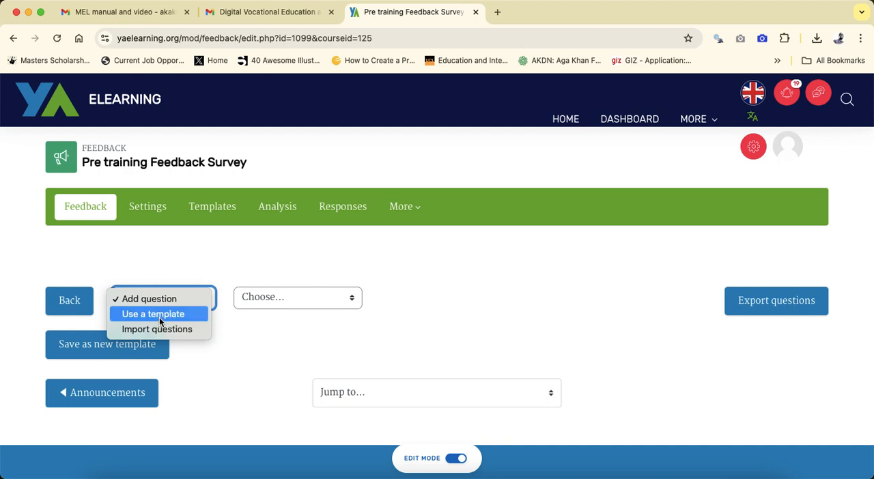
left_click(252, 339)
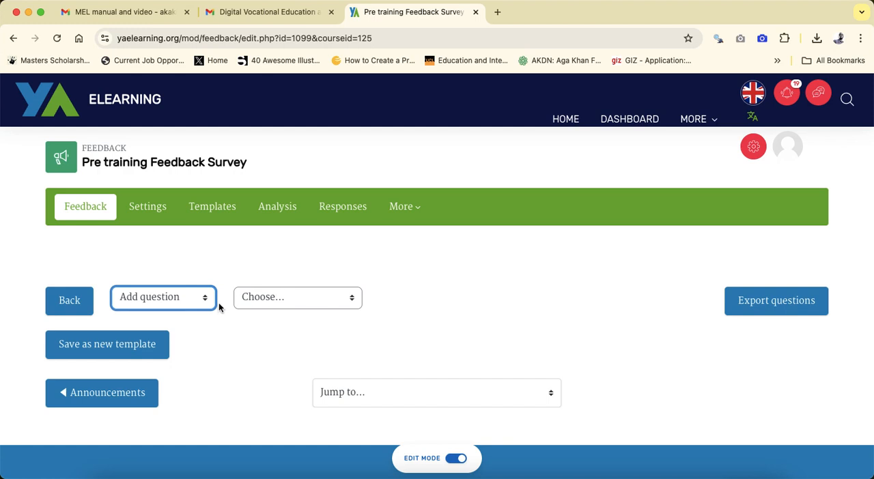
left_click(291, 301)
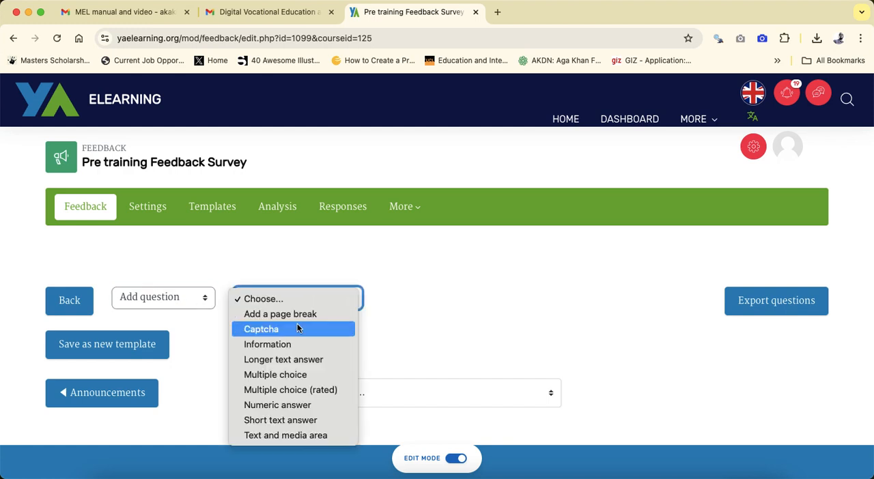
left_click(284, 375)
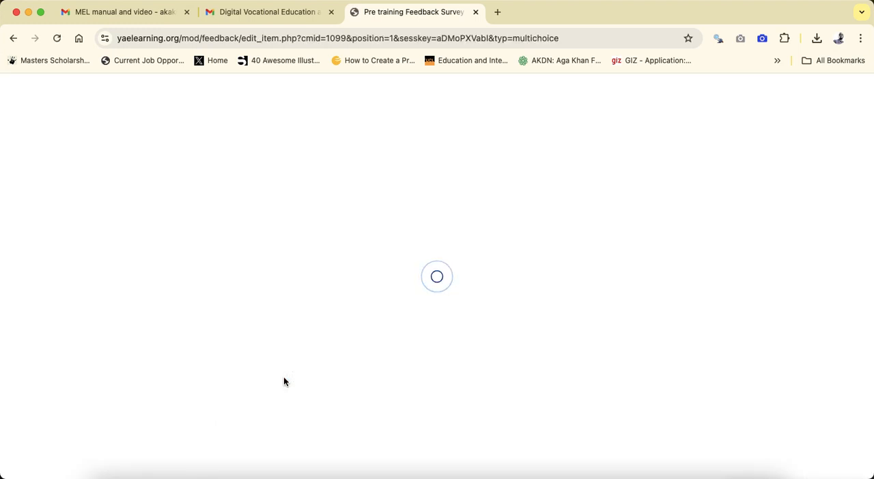
scroll(283, 381, "down", 3)
scroll(283, 380, "down", 2)
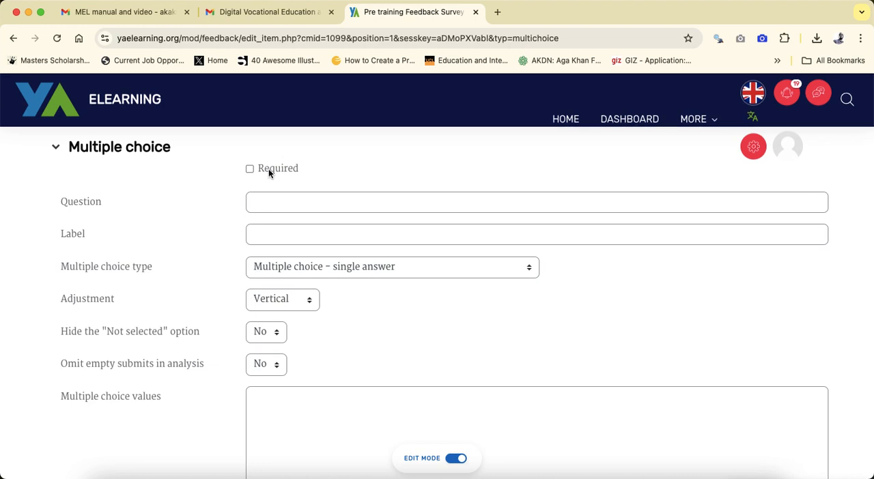
- Switch to Adobe Acrobat Reader and copy the full text of question C5 from the Economic Activity table
left_click(268, 201)
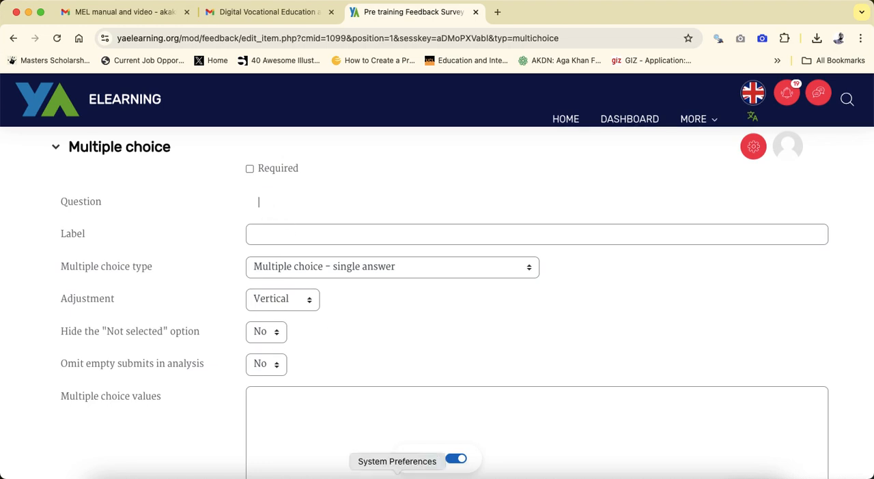
left_click(537, 472)
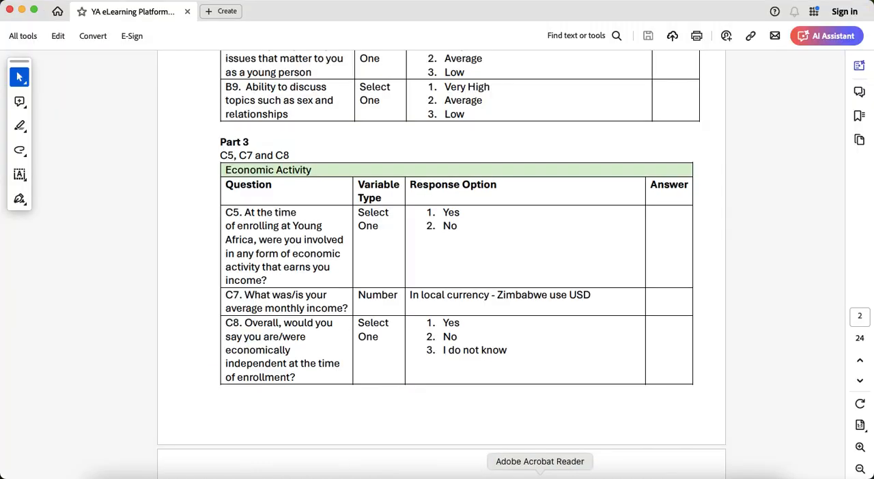
left_click_drag(272, 294, 233, 238)
left_click(269, 280)
left_click_drag(269, 280, 230, 222)
key("super+c")
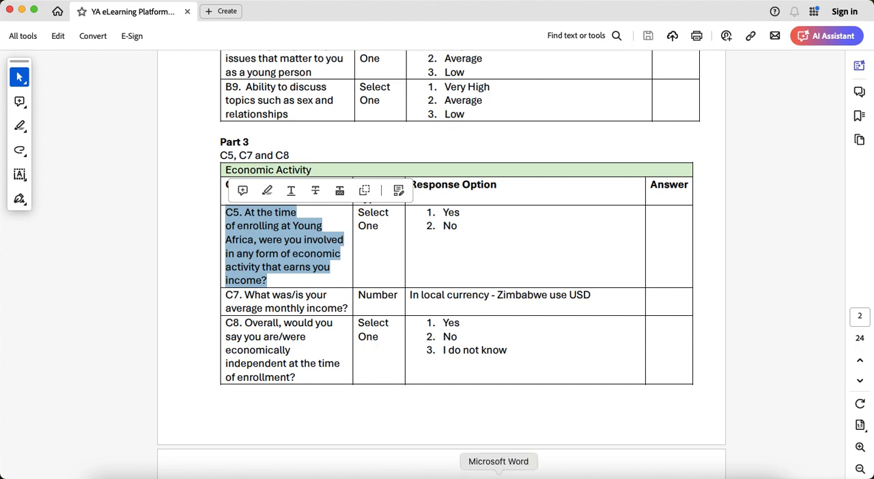
- Return to Google Chrome and paste the copied C5 text as the wording of the multiple choice question
left_click(273, 474)
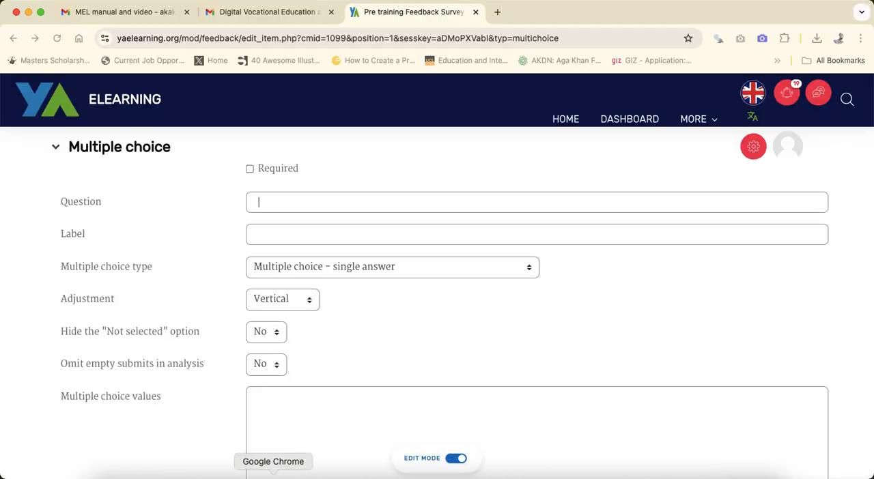
left_click(307, 199)
key("super+v")
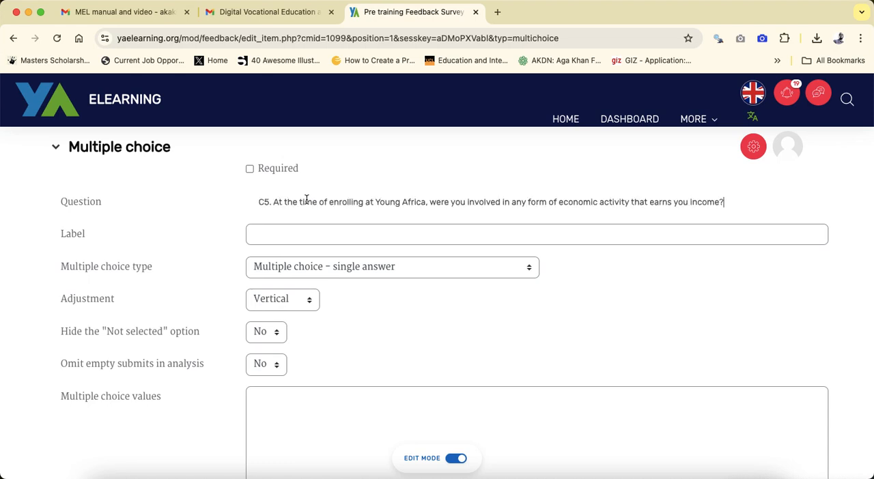
- Label the question C5 and set its type to "Multiple choice - single answer allowed (drop-down menu)"
left_click(299, 235)
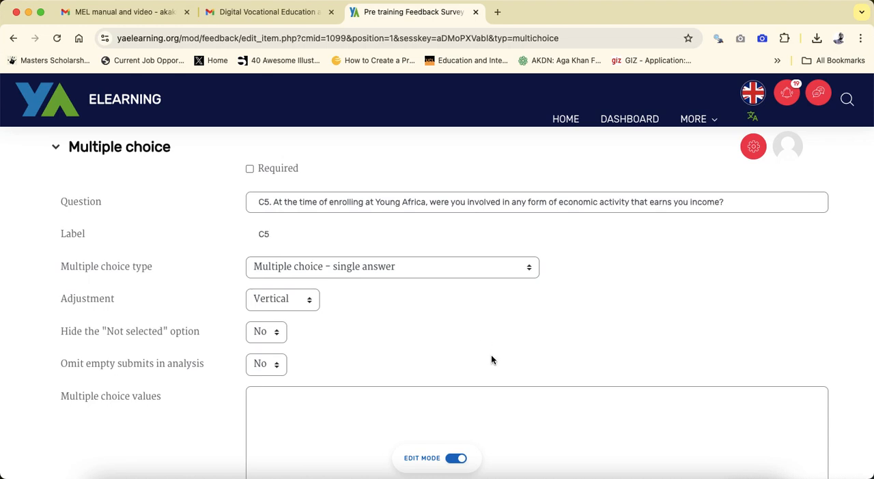
left_click(377, 271)
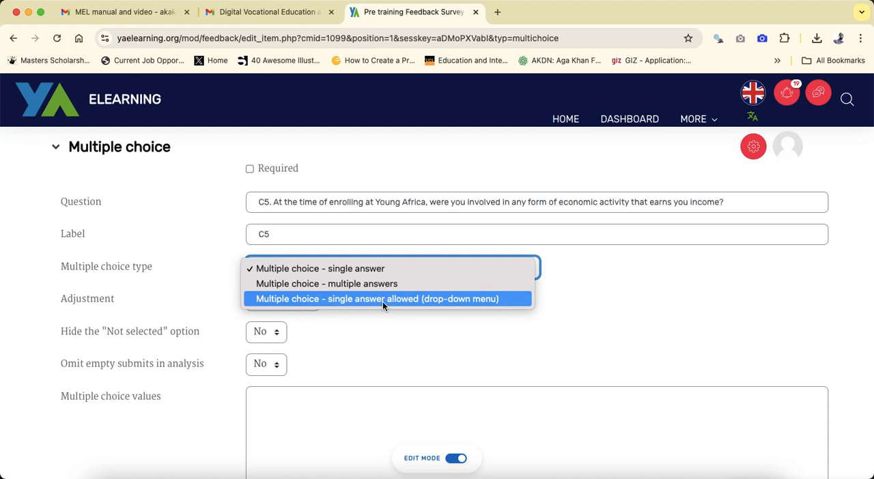
left_click(383, 301)
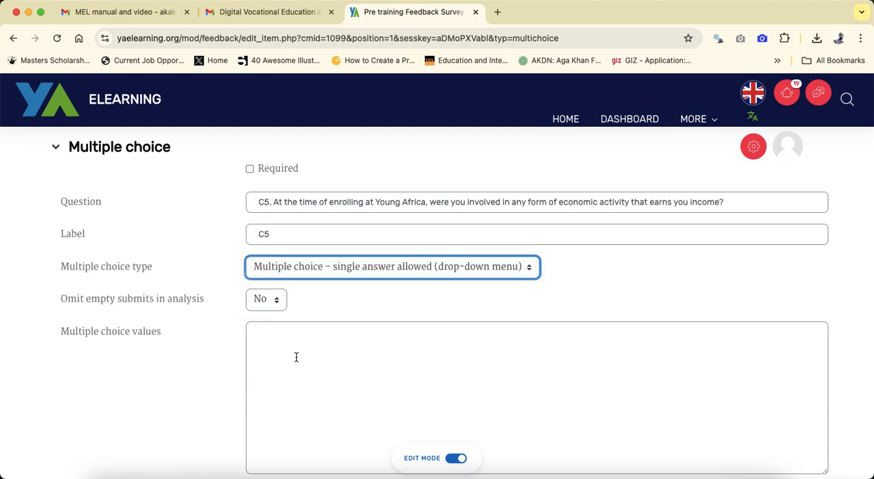
- Enter the C5 answer options Yes, No, Don't know and I refuse to answer on separate lines and save the question
left_click(288, 369)
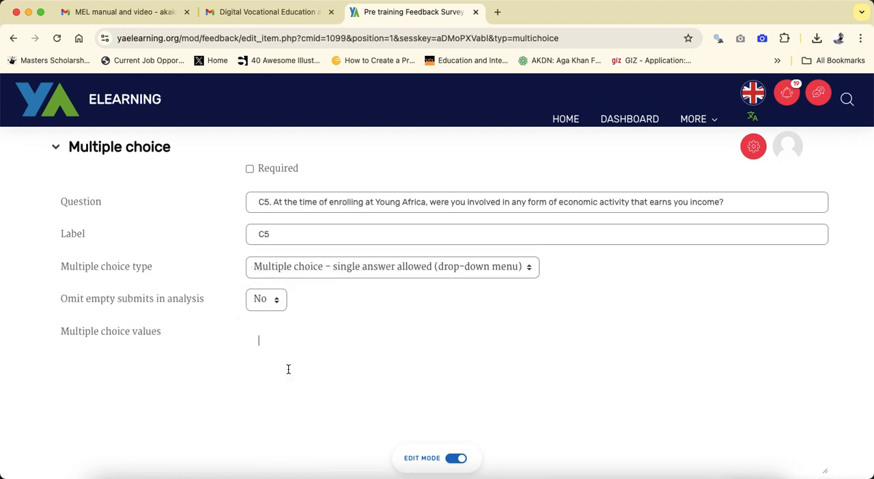
scroll(288, 370, "down", 3)
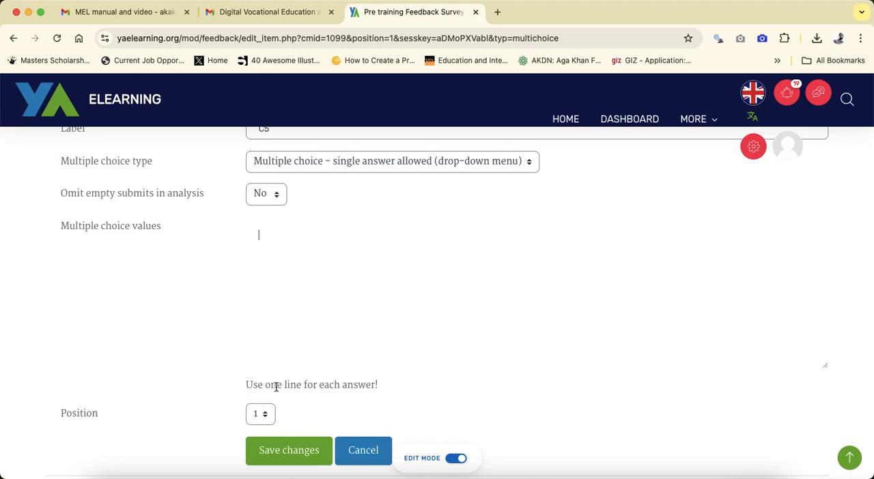
scroll(321, 410, "up", 2)
type("Yes ")
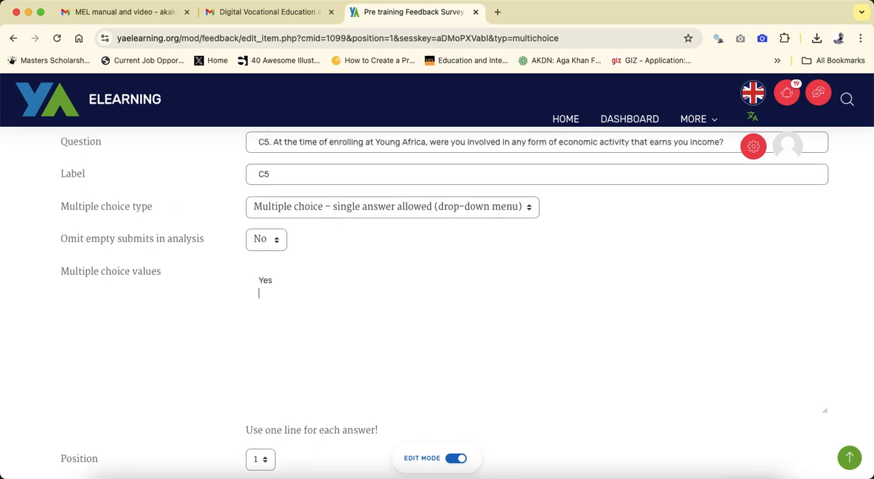
type("No")
type("know ")
type("I refuse to answer")
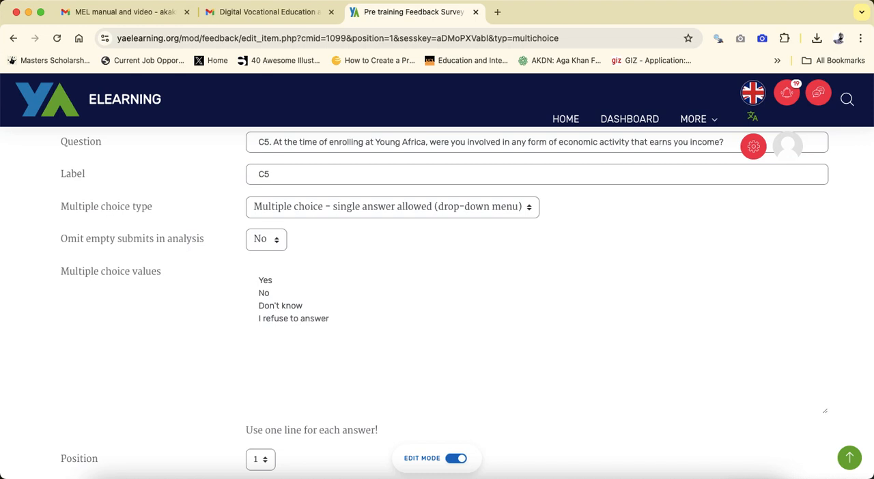
scroll(311, 437, "down", 4)
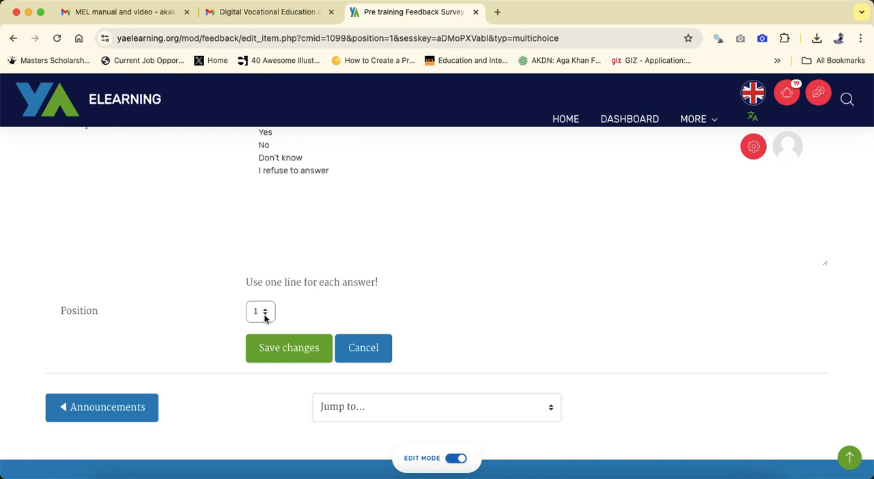
left_click(283, 353)
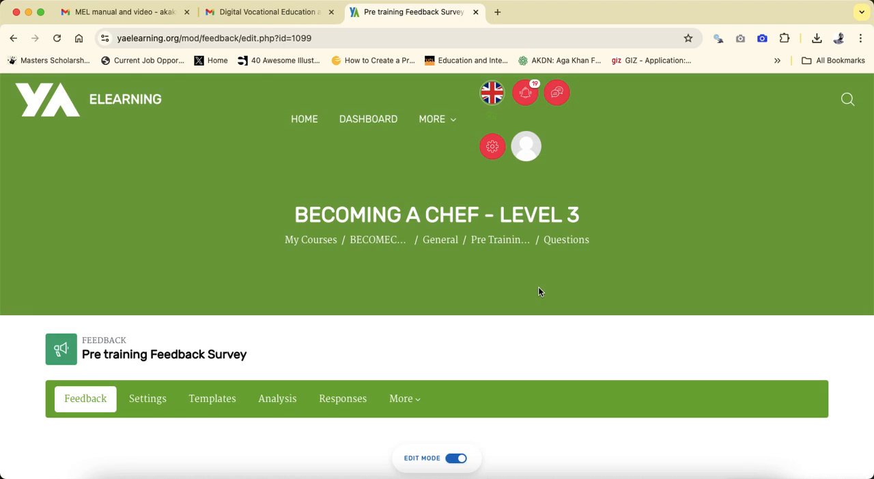
- Check the answer choices offered in the drop-down of the saved C5 question
scroll(454, 350, "down", 6)
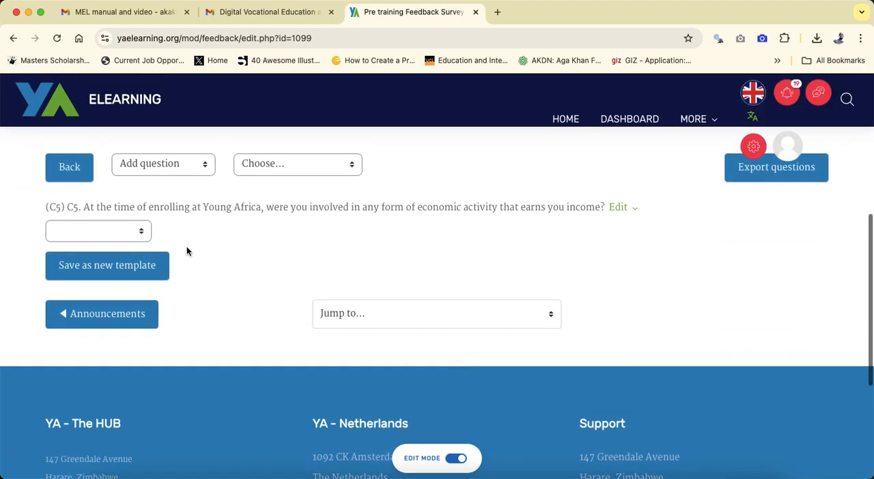
left_click(139, 234)
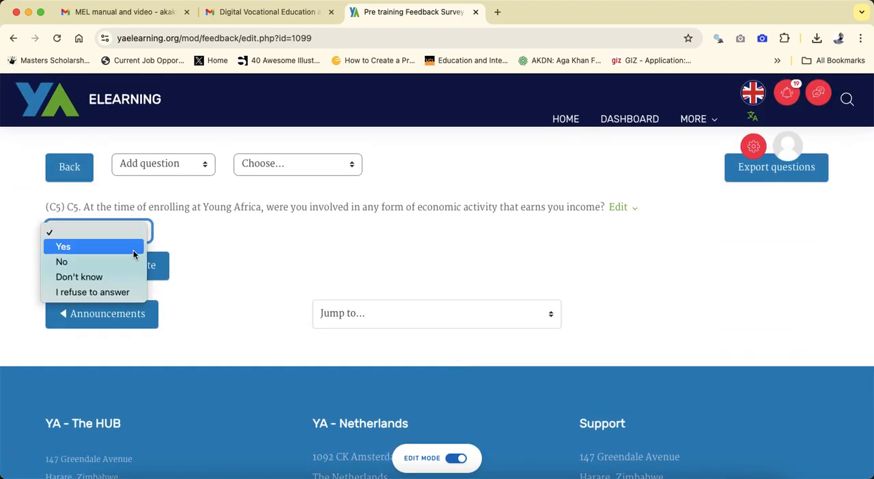
left_click(239, 248)
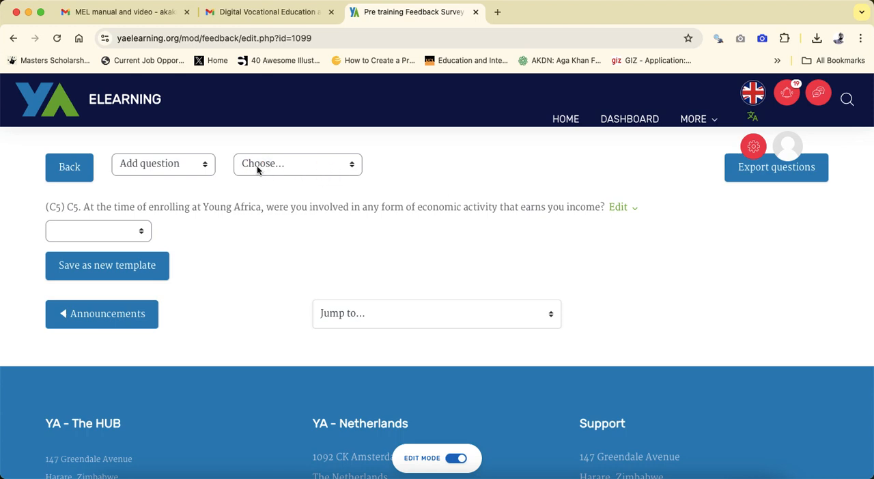
- Add a Short text answer question to the survey with the wording "Please explain your answer"
scroll(249, 187, "up", 3)
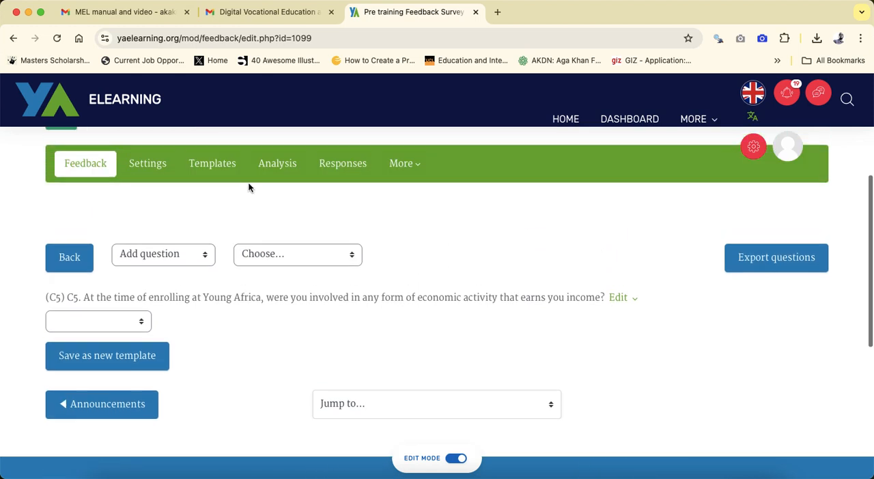
left_click(164, 256)
left_click(166, 261)
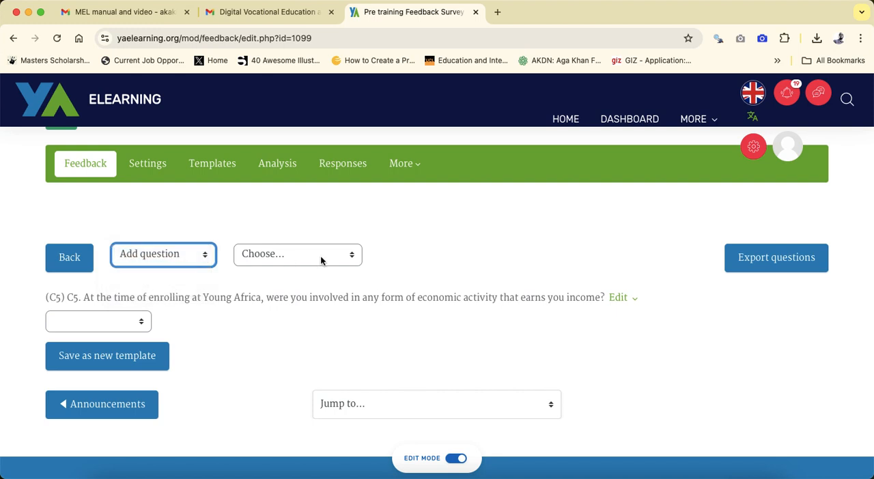
left_click(298, 254)
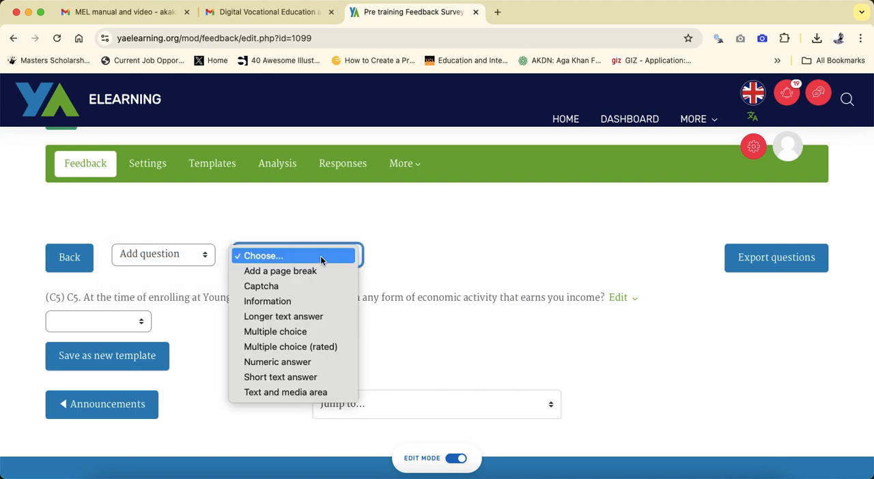
left_click(304, 376)
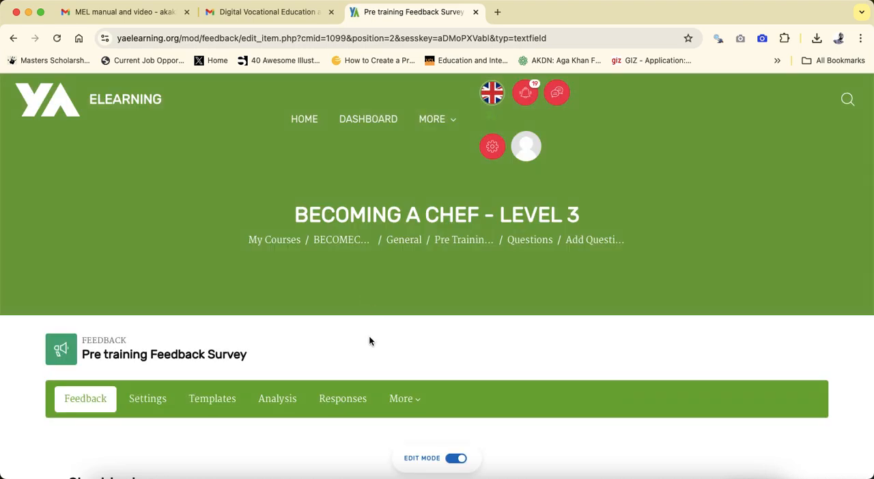
scroll(368, 341, "down", 3)
scroll(369, 341, "down", 3)
left_click(325, 323)
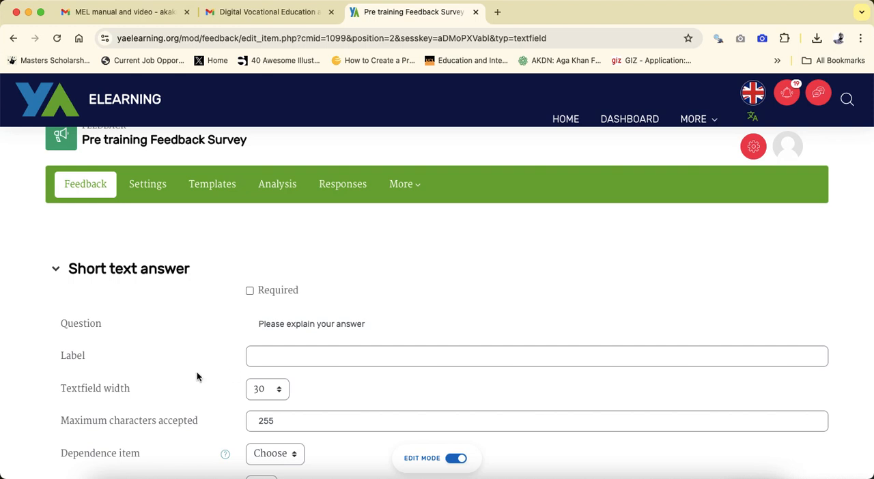
- Make the short text question required and save it
left_click(250, 290)
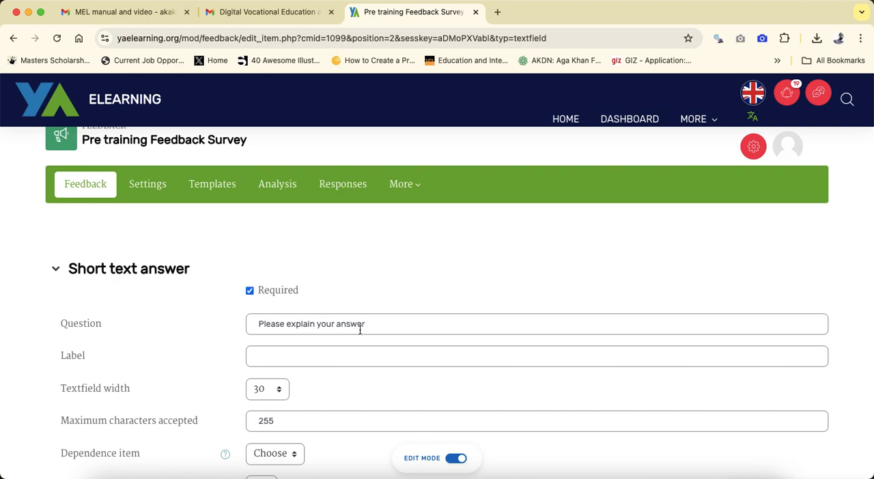
scroll(354, 325, "down", 2)
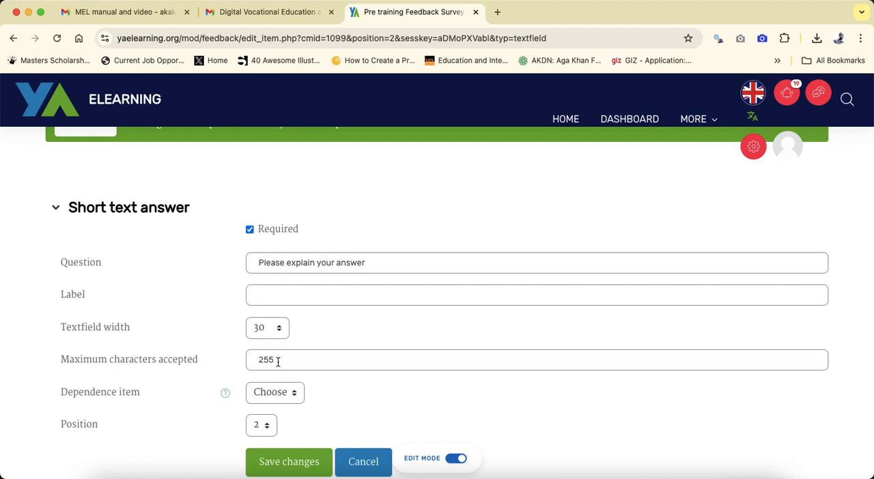
scroll(280, 360, "down", 1)
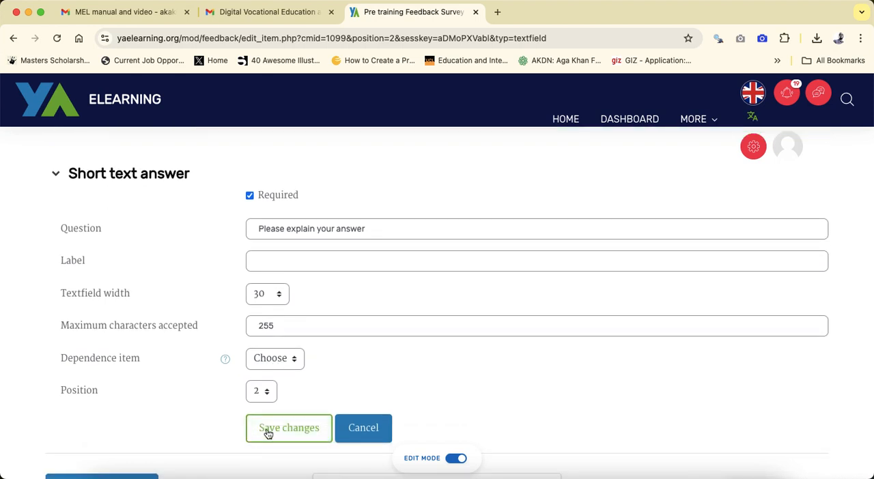
left_click(291, 428)
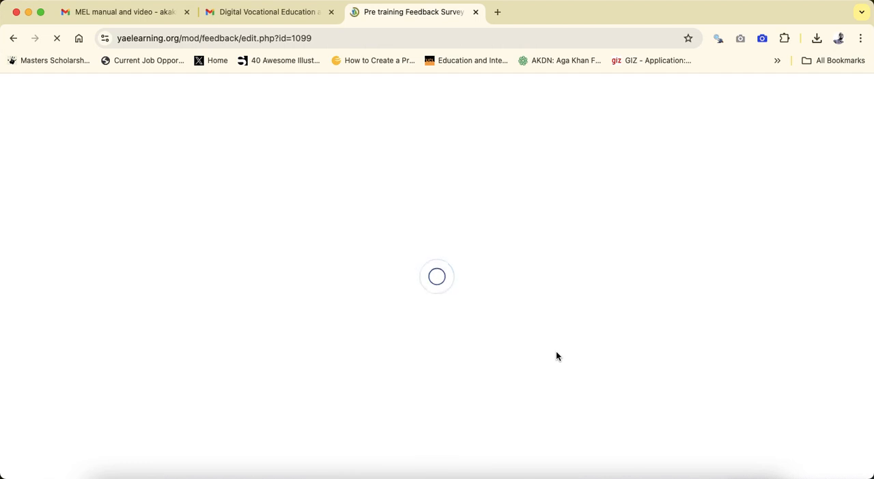
- Edit question C5 to make it required and save the changes to the existing question
scroll(555, 356, "down", 5)
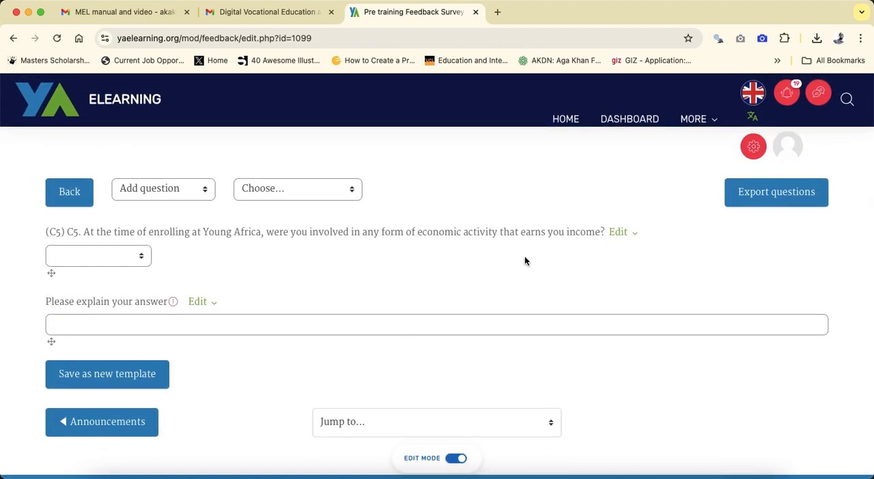
left_click(635, 234)
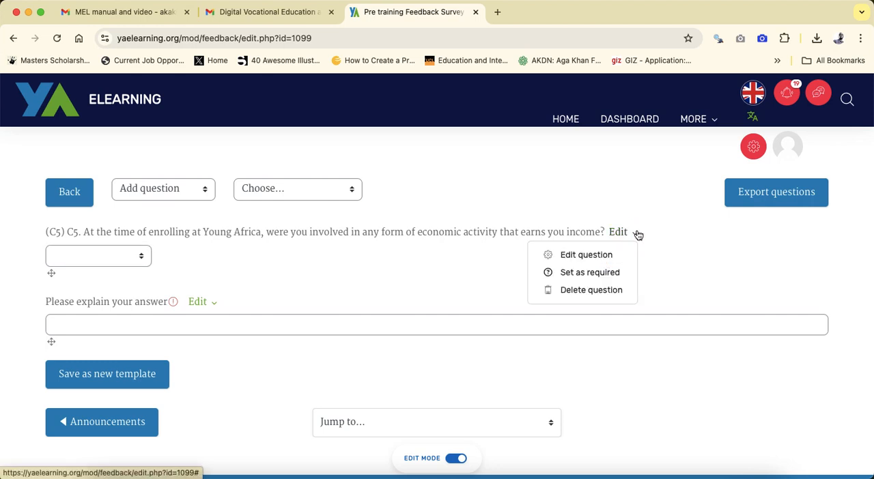
left_click(609, 254)
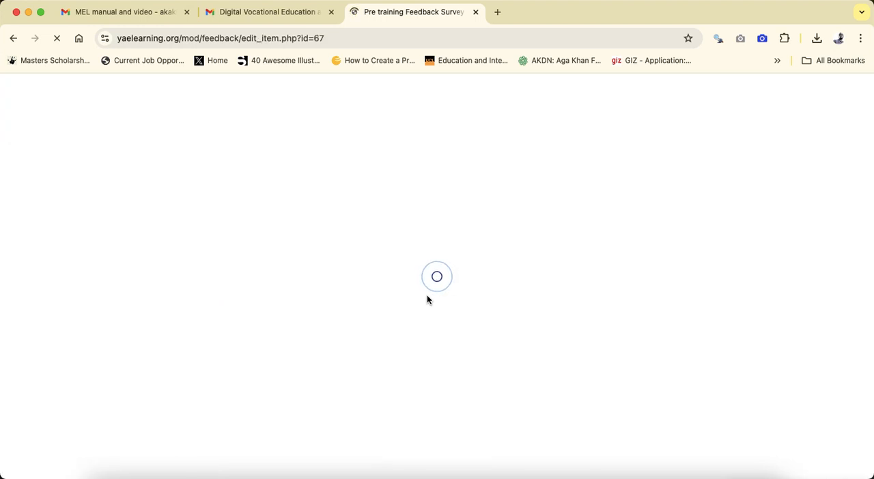
scroll(428, 299, "down", 5)
scroll(427, 300, "down", 3)
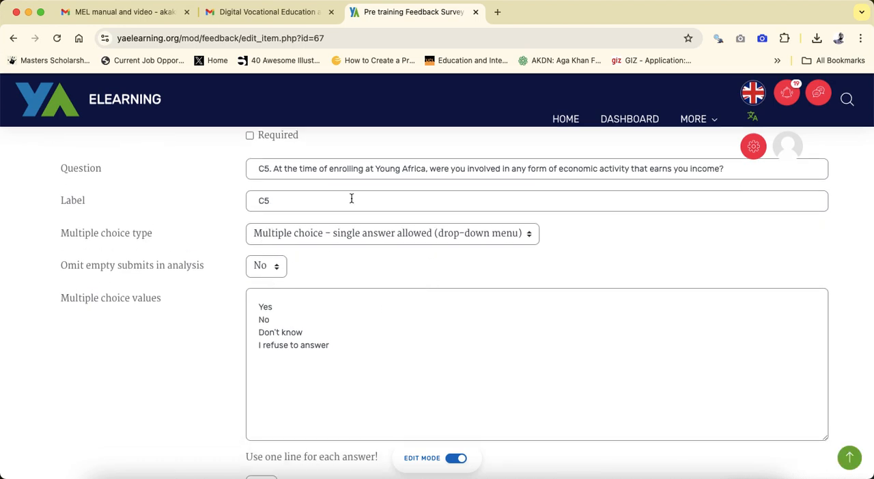
scroll(347, 200, "up", 2)
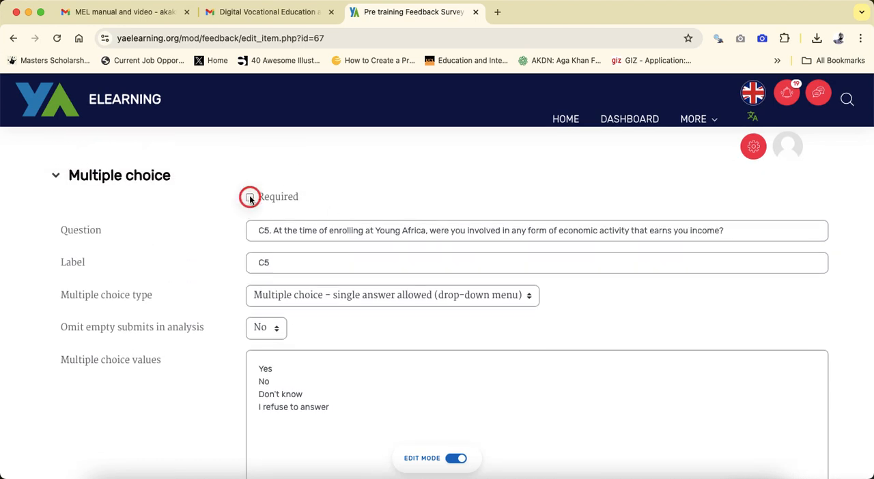
scroll(315, 279, "down", 5)
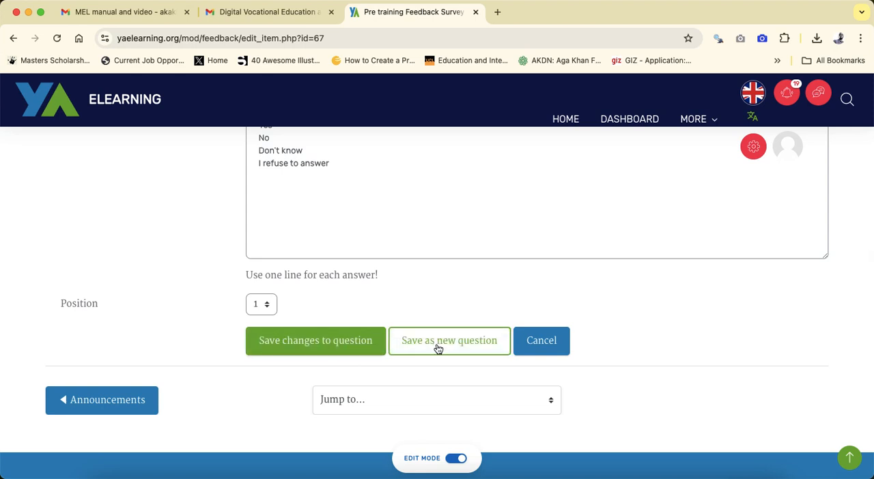
left_click(302, 345)
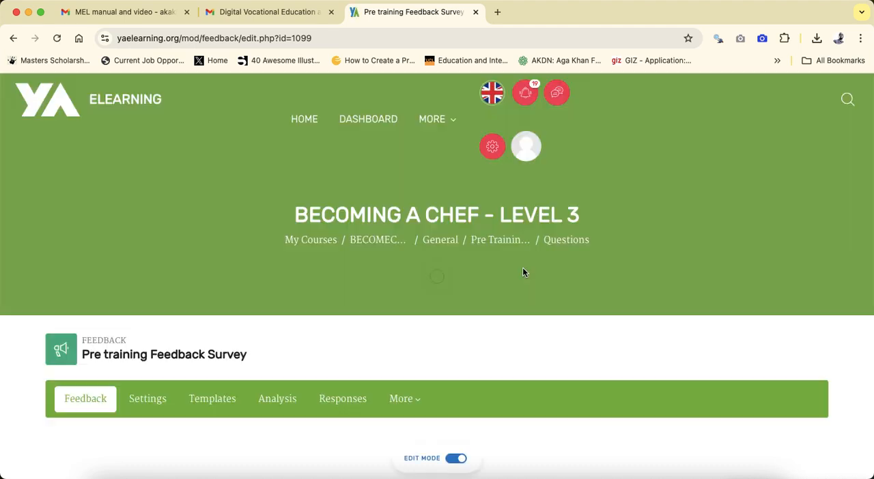
- Review the survey's question list, examining the C5 and "Please explain your answer" questions and their required markers
scroll(522, 272, "down", 3)
scroll(295, 300, "down", 3)
scroll(295, 300, "up", 4)
scroll(296, 300, "down", 2)
scroll(295, 301, "up", 3)
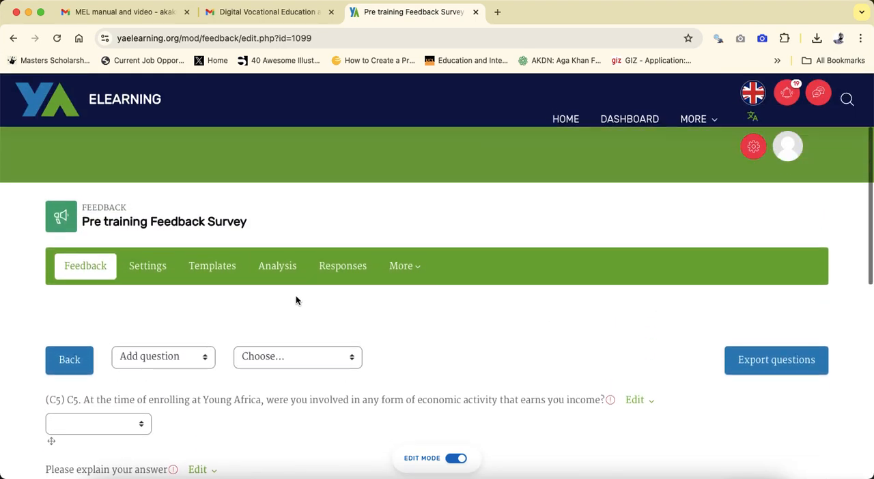
scroll(296, 300, "up", 2)
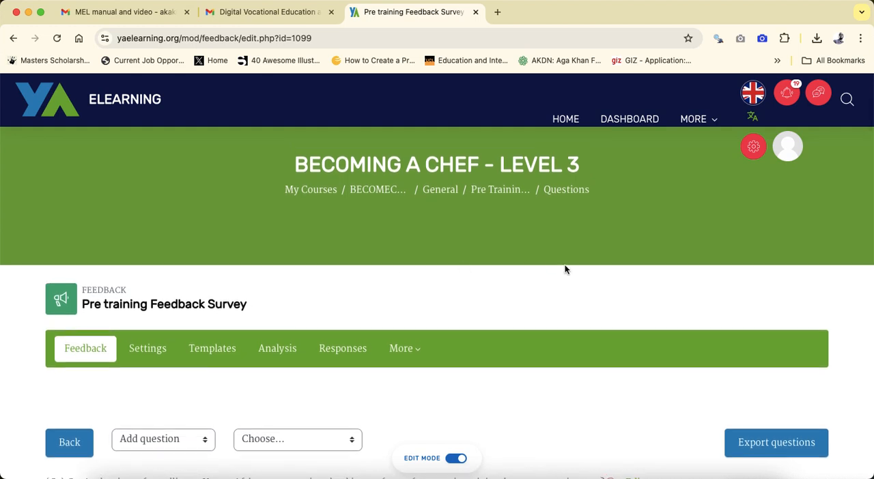
scroll(564, 270, "down", 2)
scroll(564, 269, "up", 3)
scroll(564, 269, "down", 2)
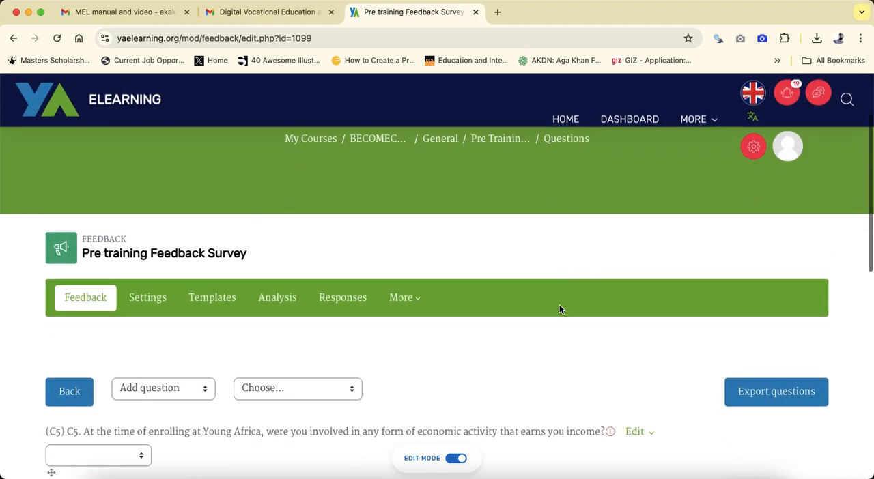
scroll(559, 310, "down", 3)
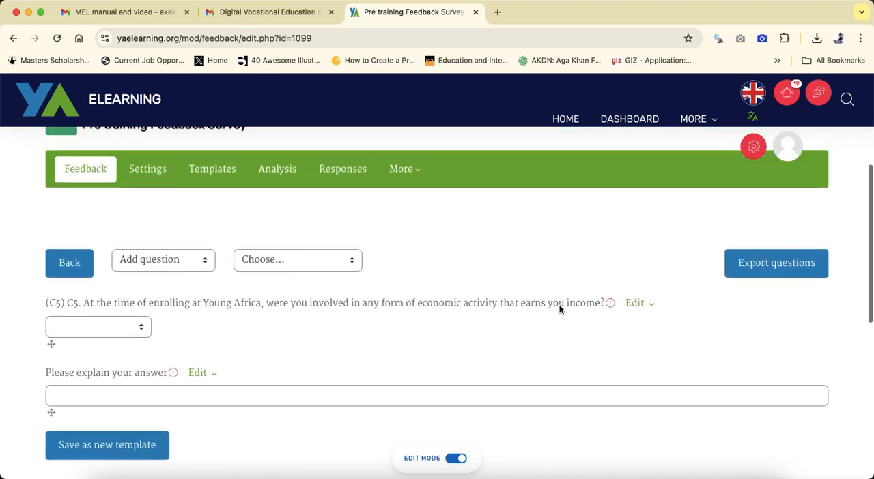
scroll(559, 305, "up", 1)
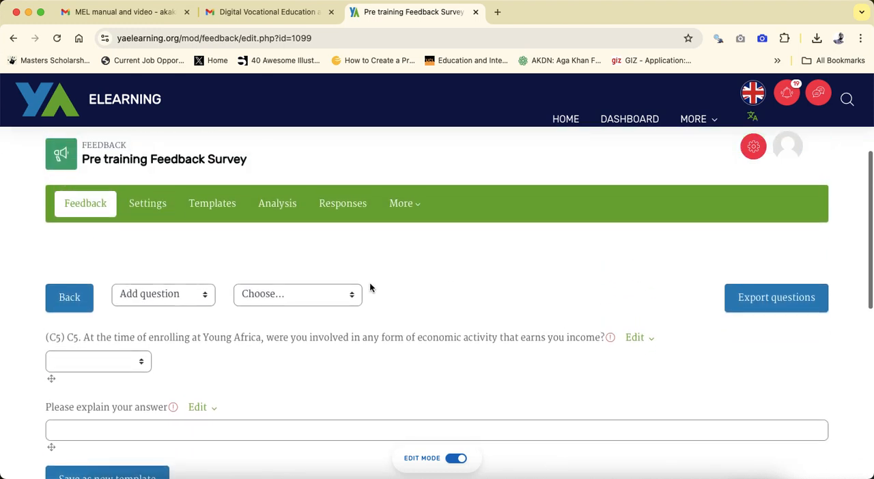
- Switch to a different role in the course to preview the survey as someone with that role
left_click(790, 146)
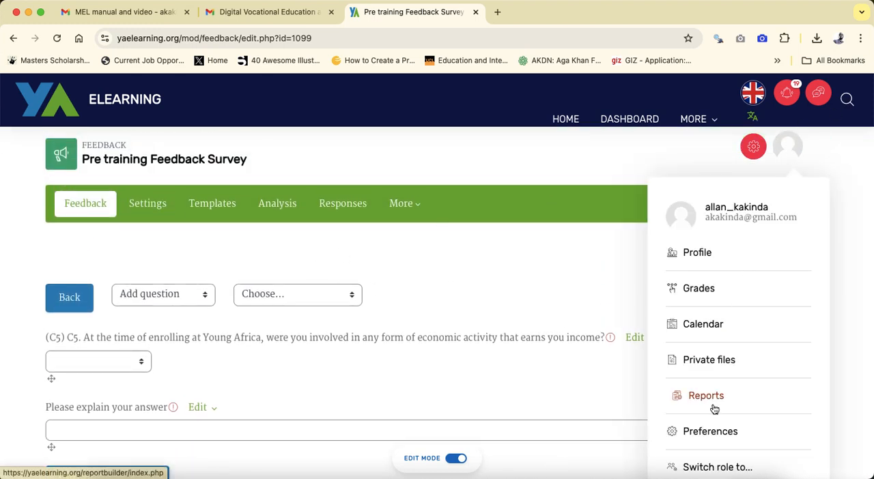
scroll(713, 403, "down", 2)
left_click(712, 467)
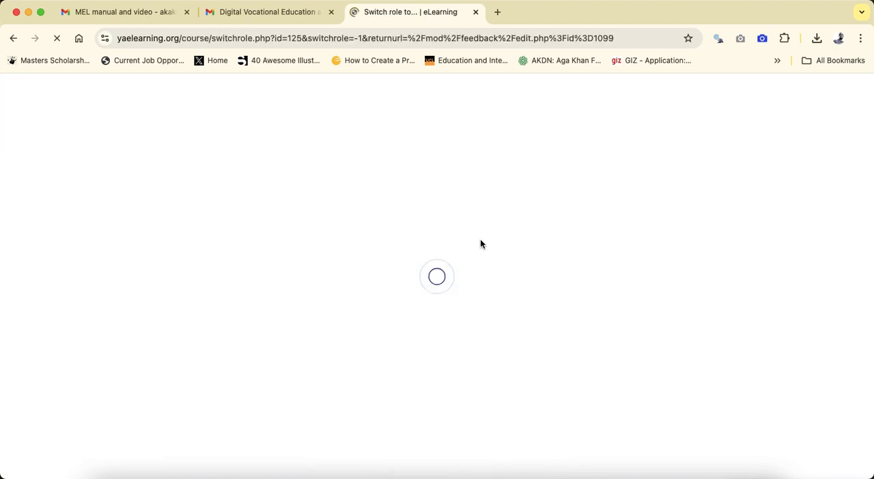
scroll(349, 311, "down", 5)
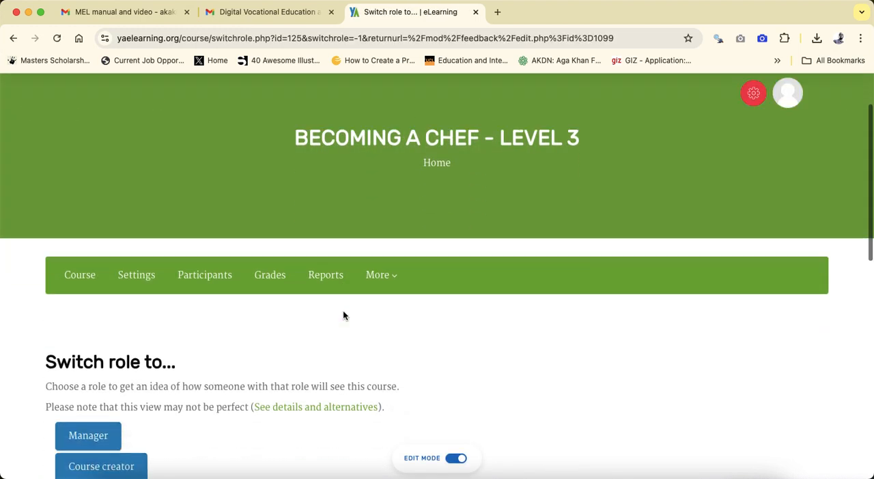
left_click(107, 338)
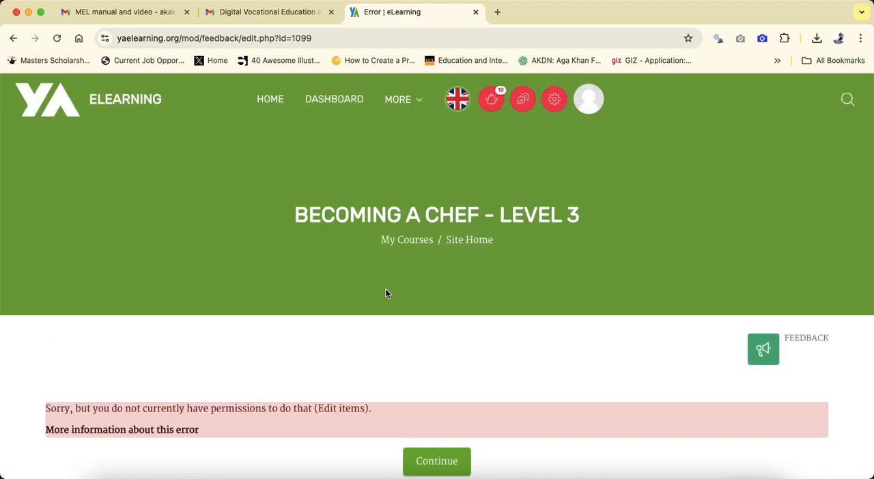
scroll(357, 360, "down", 3)
scroll(358, 359, "up", 1)
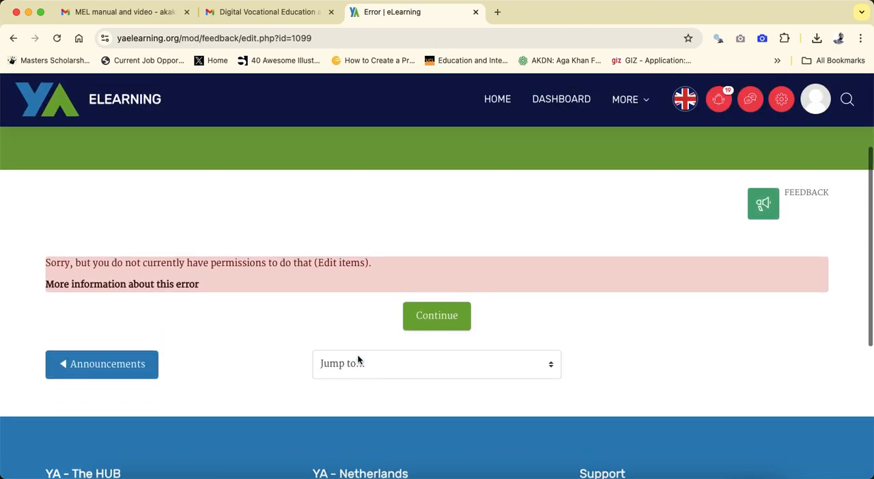
- Continue past the permissions error to the Pre training Feedback Survey's page and look over the page
scroll(245, 379, "up", 1)
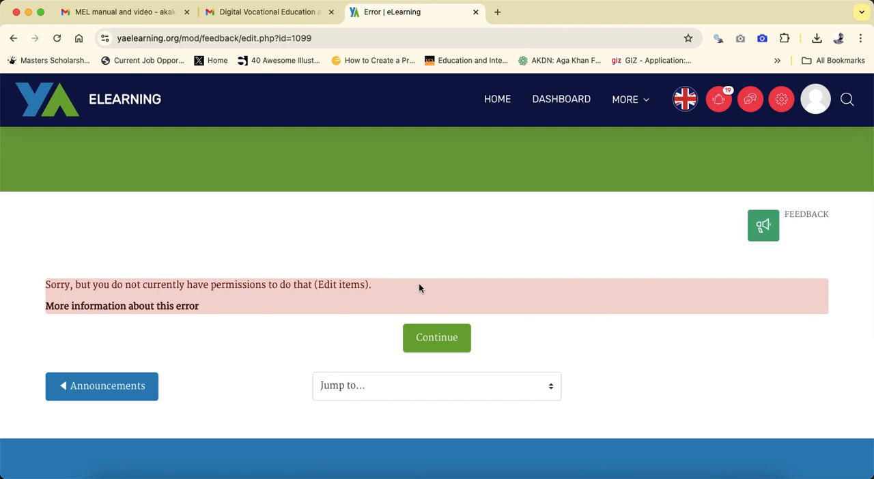
left_click(425, 340)
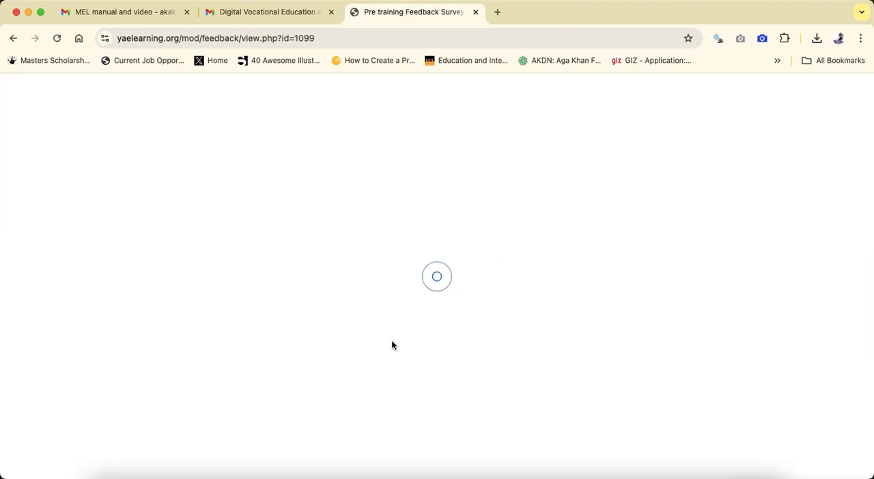
scroll(321, 286, "down", 5)
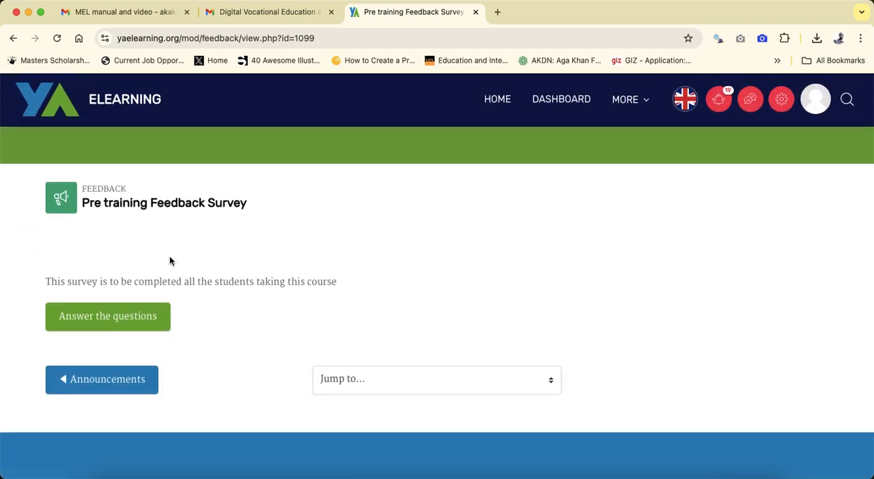
scroll(170, 258, "up", 5)
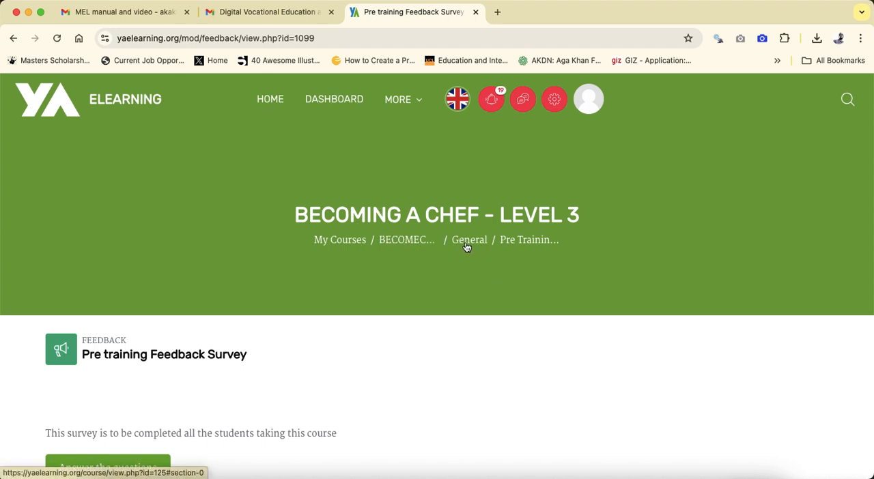
- Return to the Becoming a Chef - Level 3 course page and open the Pre training Feedback Survey from its General section
left_click(413, 246)
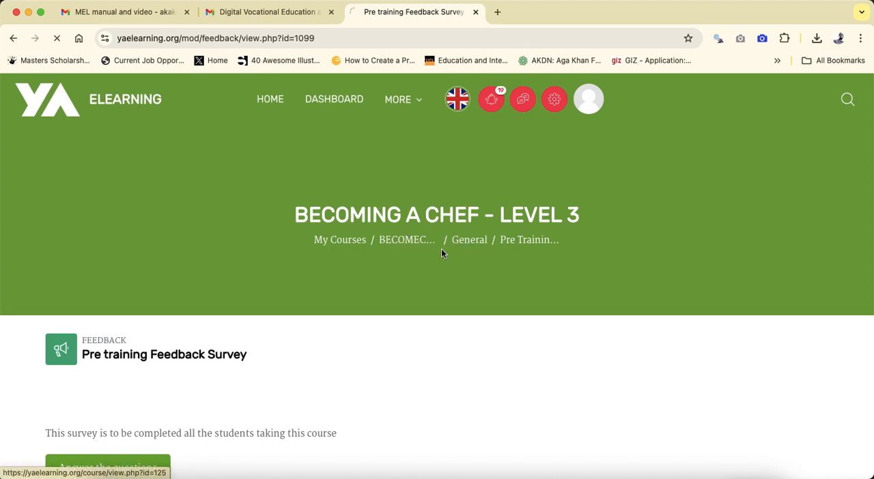
scroll(510, 300, "down", 5)
scroll(380, 213, "down", 2)
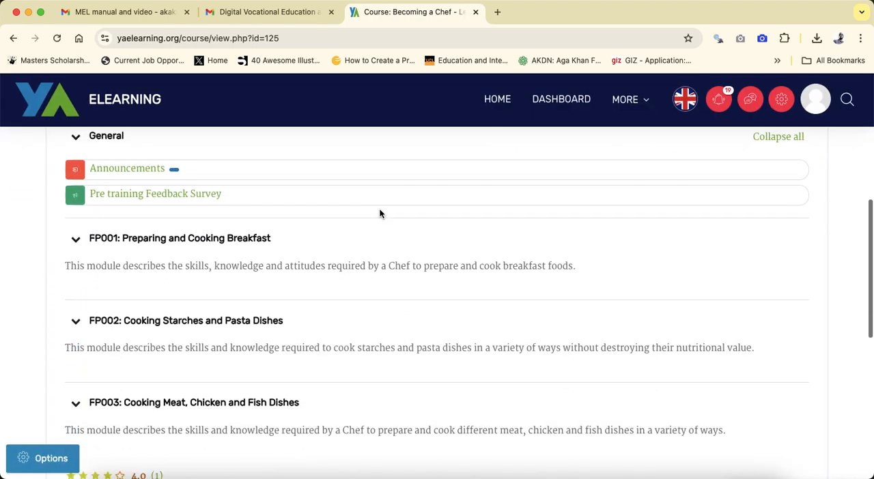
scroll(380, 213, "up", 3)
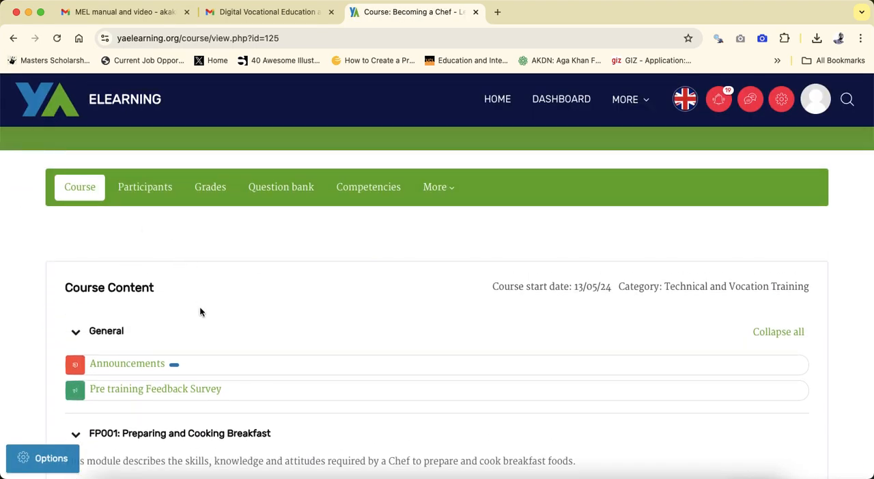
left_click(148, 394)
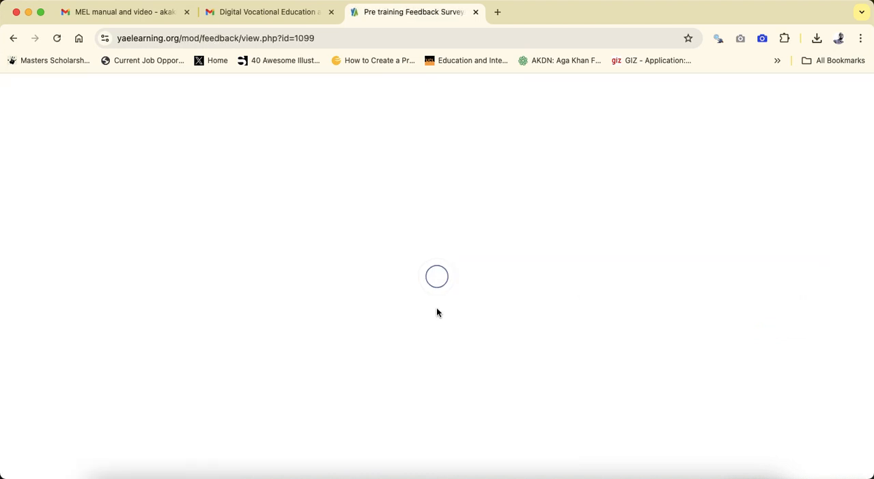
scroll(437, 312, "down", 5)
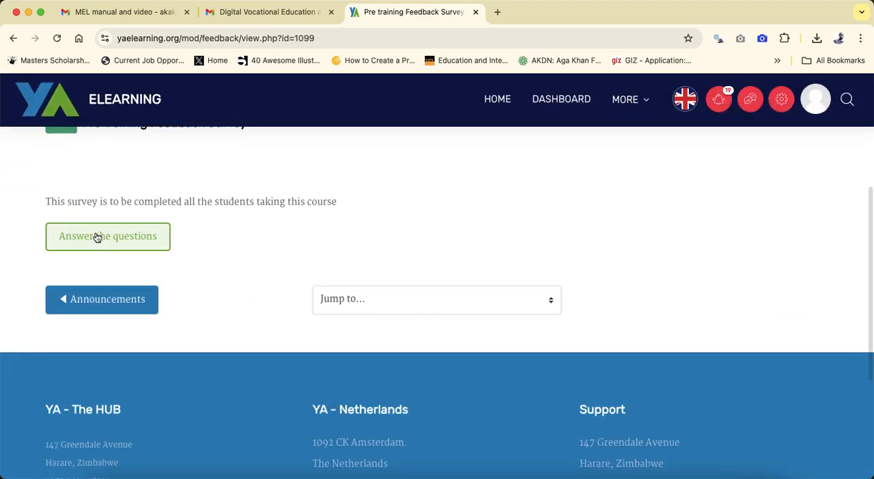
- Start answering the survey, choosing "Yes" for question C5 and entering "I currently work as a mechanic" as the explanation
left_click(97, 236)
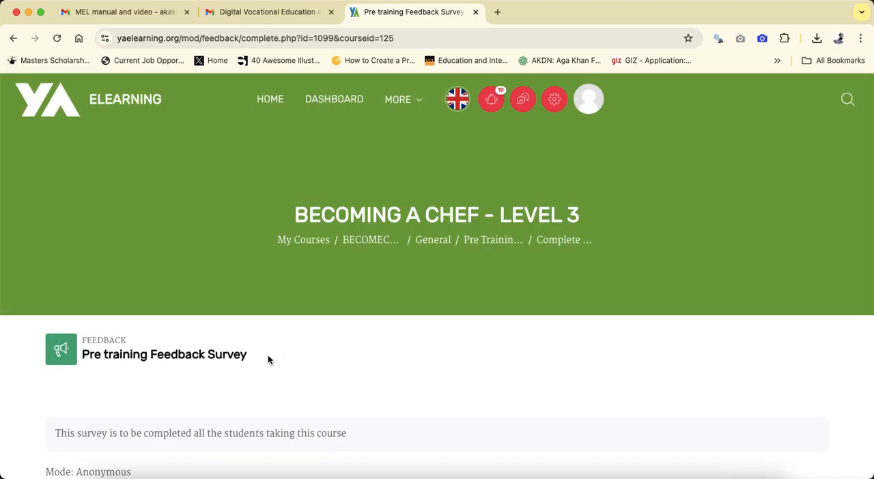
scroll(267, 360, "down", 5)
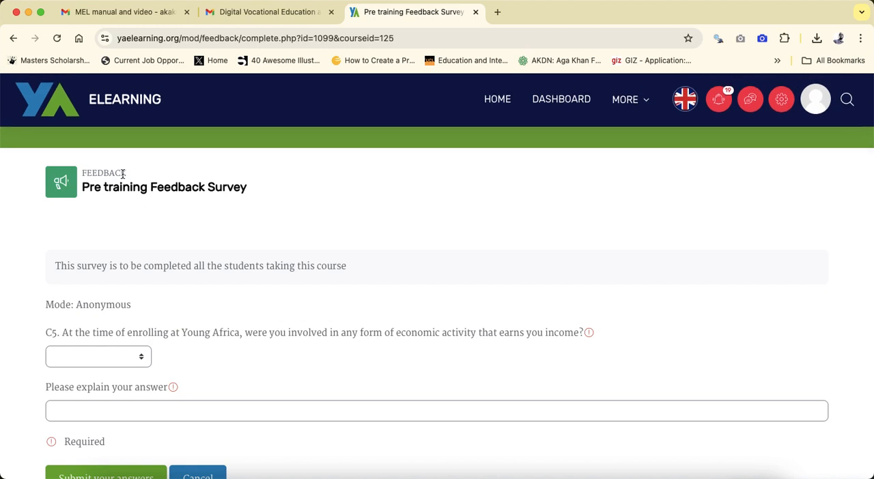
scroll(115, 245, "down", 3)
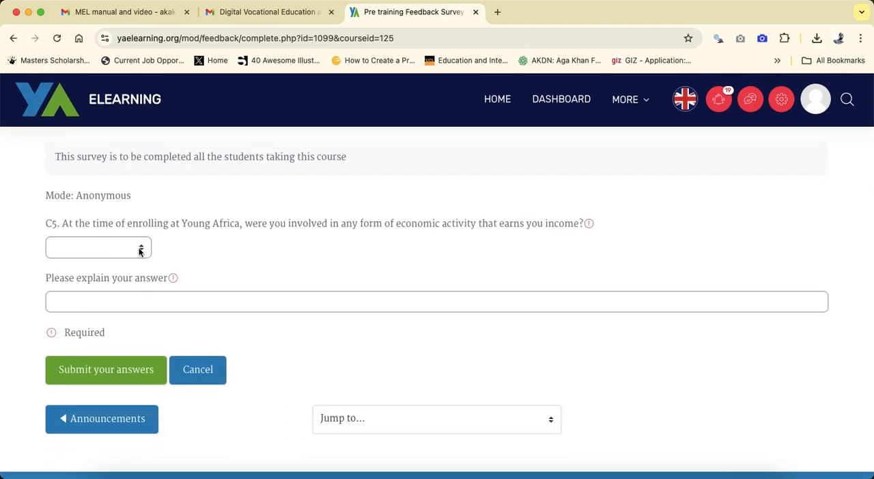
left_click(139, 250)
left_click(116, 265)
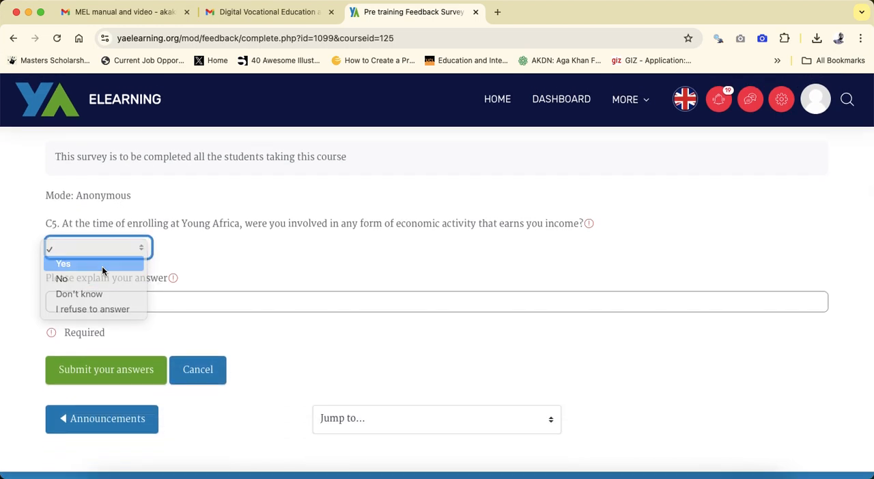
left_click(203, 309)
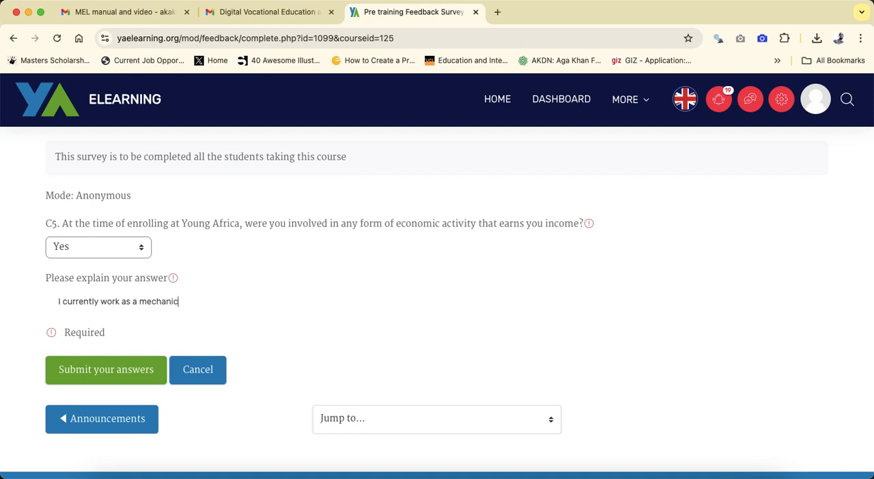
- Submit the survey answers and look over the completion page
scroll(296, 280, "up", 1)
left_click(102, 395)
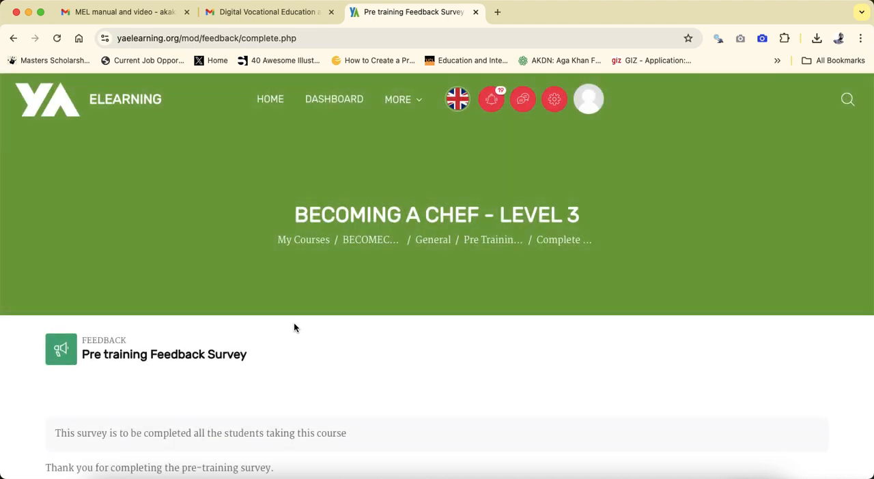
scroll(293, 328, "down", 4)
scroll(294, 327, "down", 1)
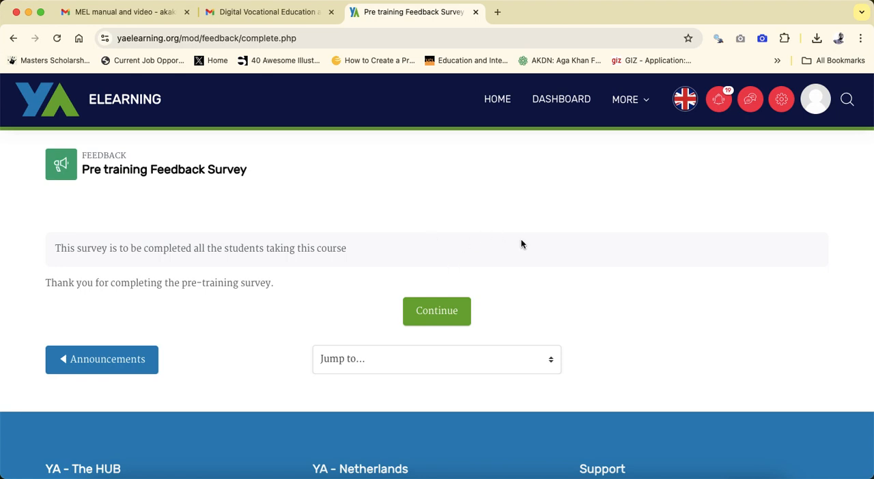
scroll(520, 239, "up", 2)
scroll(520, 243, "up", 2)
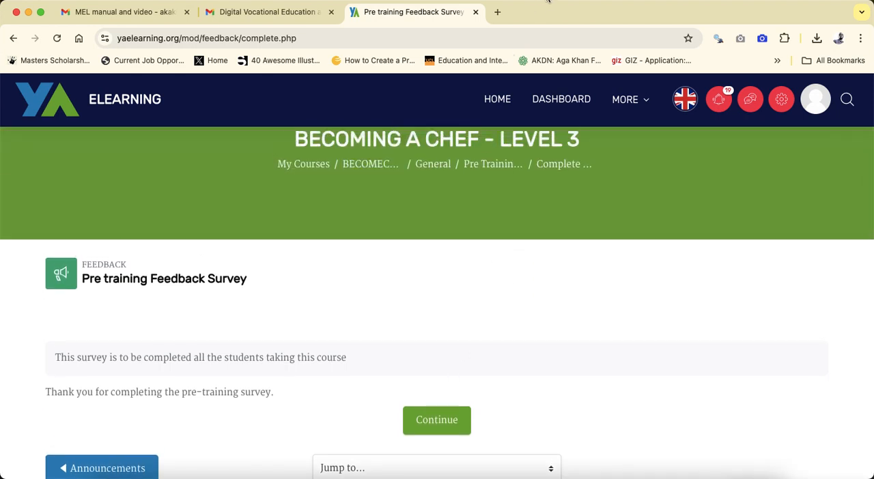